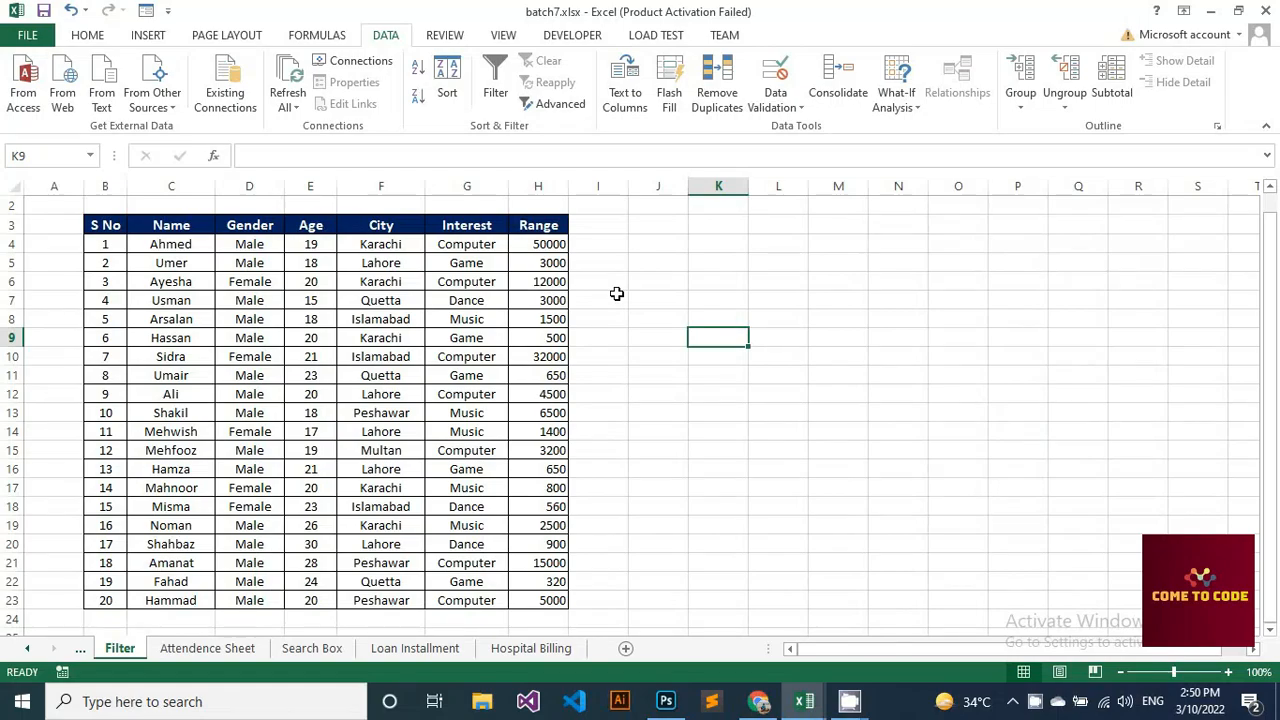
pyautogui.click(96, 42)
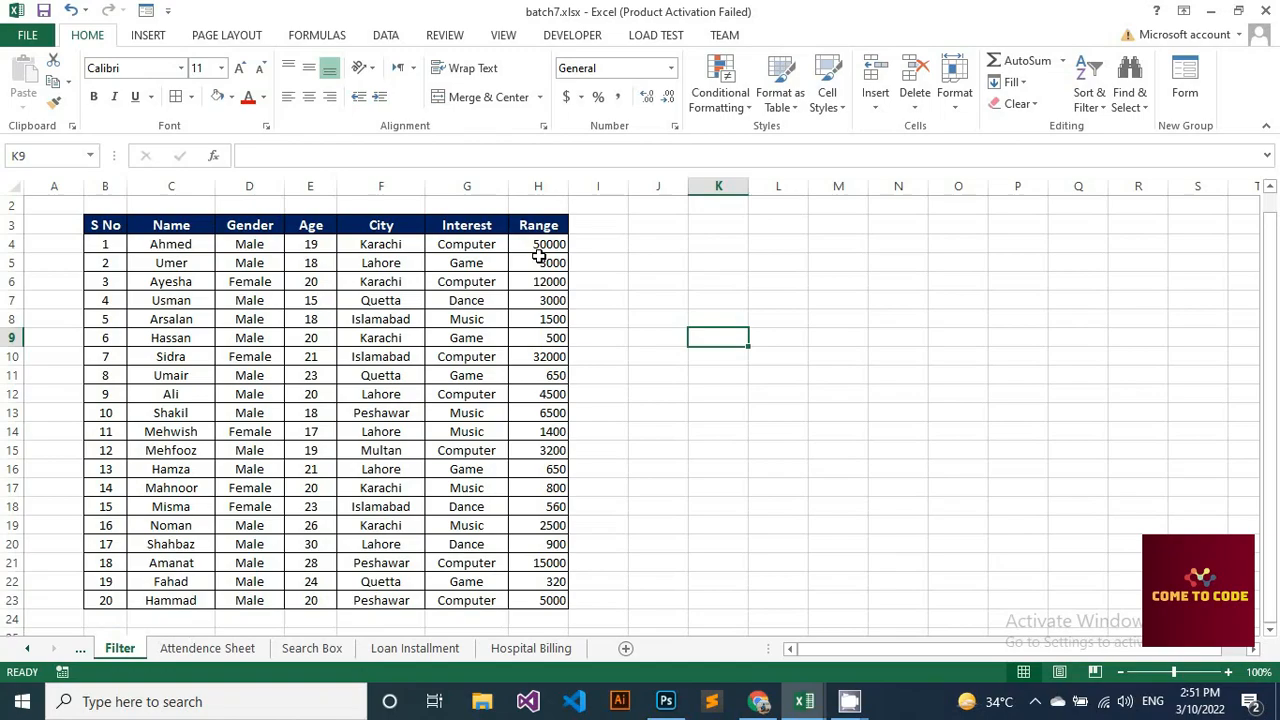
pyautogui.moveTo(488, 246); pyautogui.dragTo(494, 398)
pyautogui.click(494, 399)
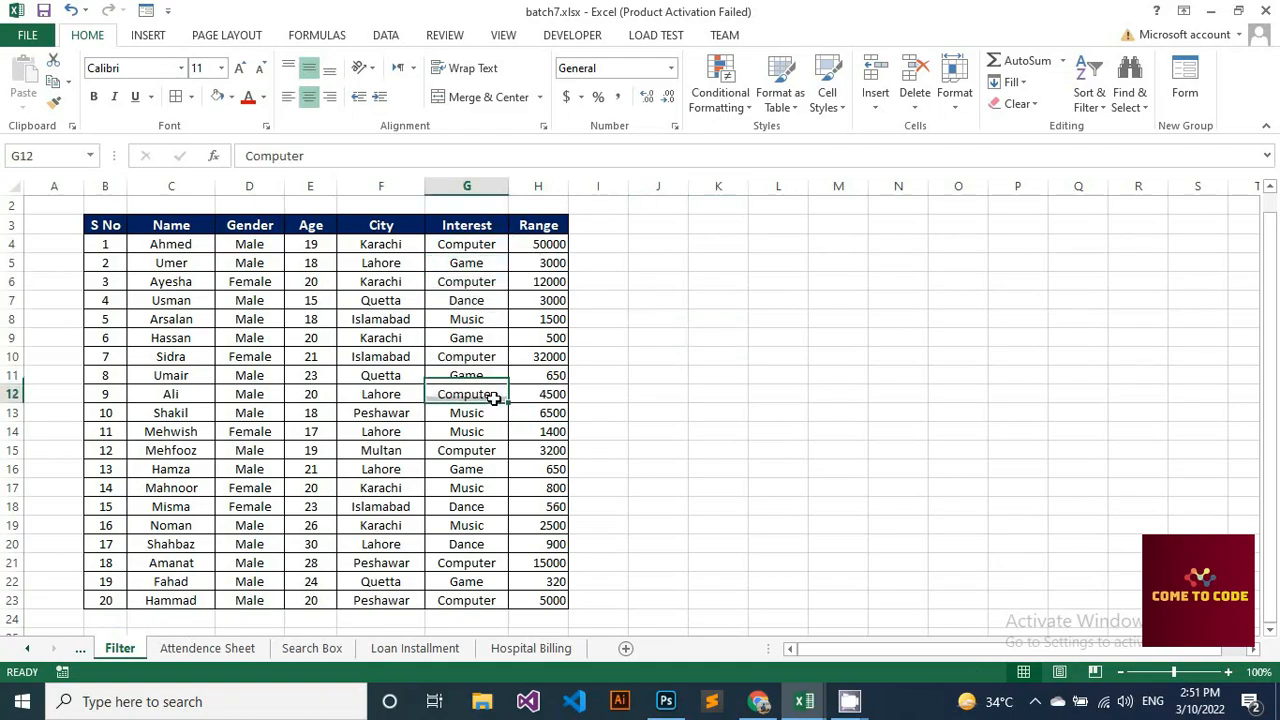
pyautogui.click(542, 250)
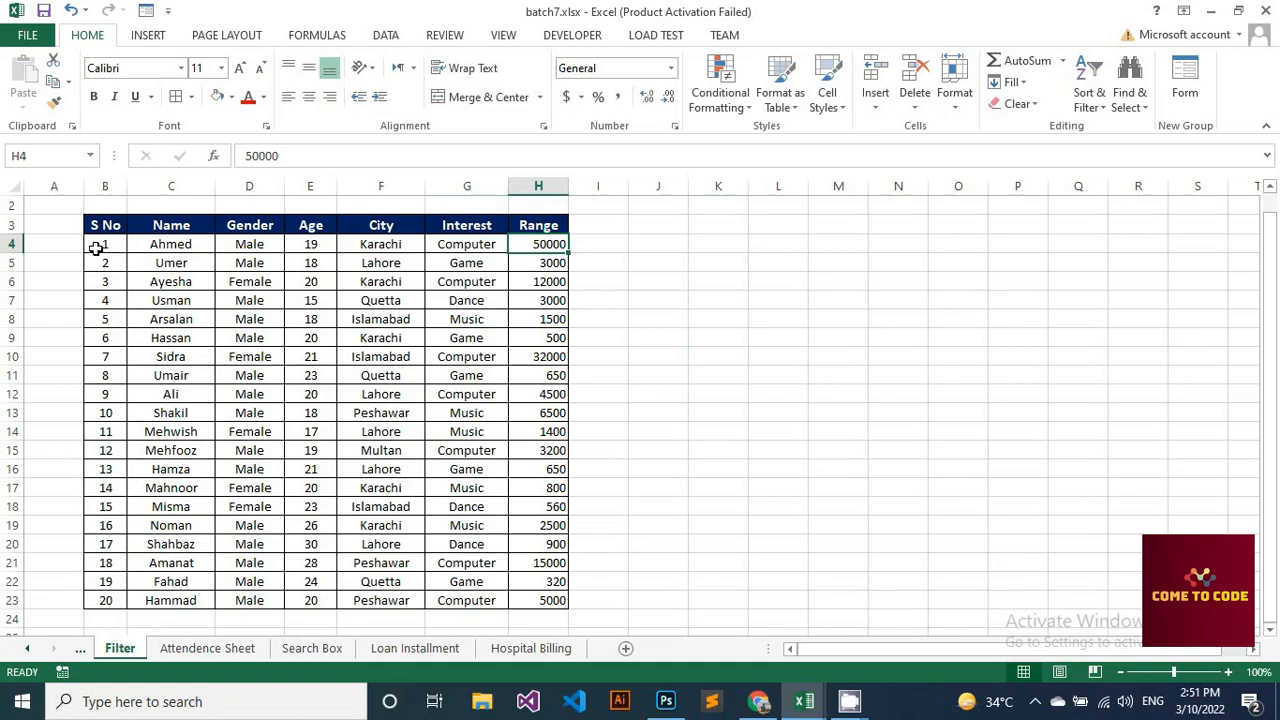
# Step: Turn on filtering for the whole data table, B3:H23, including its header row
pyautogui.moveTo(100, 224); pyautogui.dragTo(549, 602)
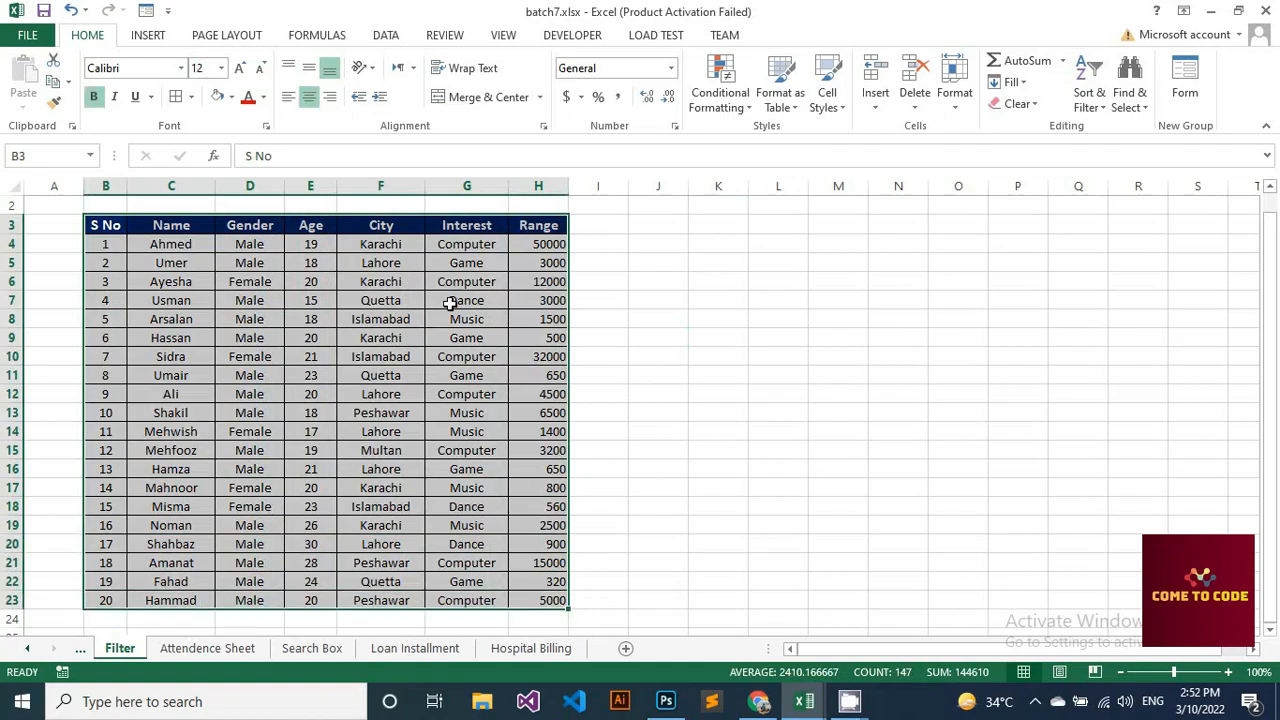
pyautogui.click(387, 37)
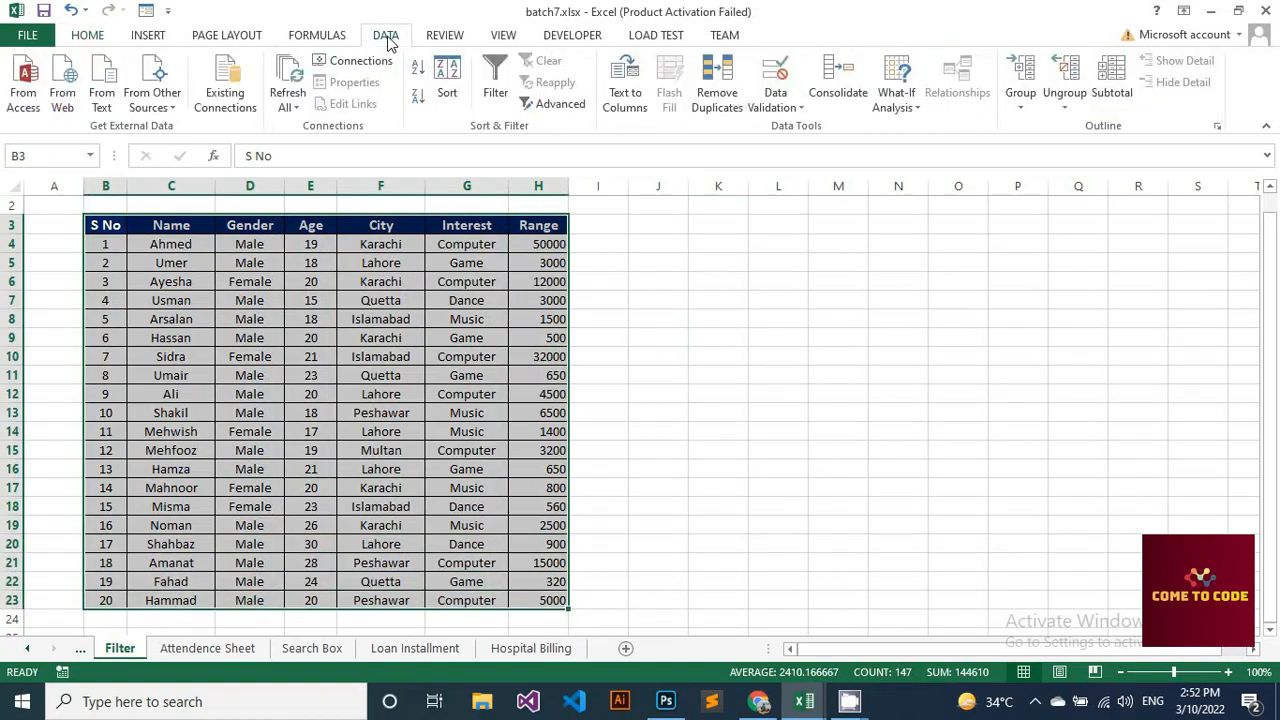
pyautogui.click(495, 90)
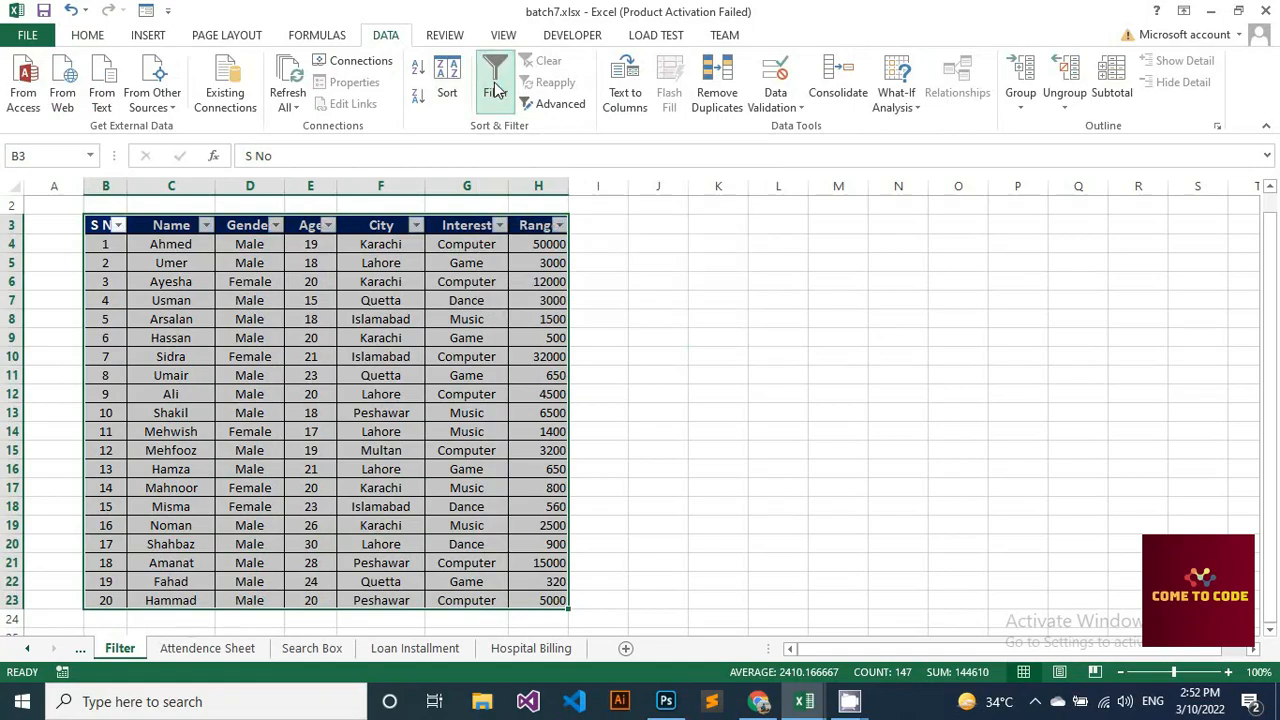
pyautogui.click(404, 264)
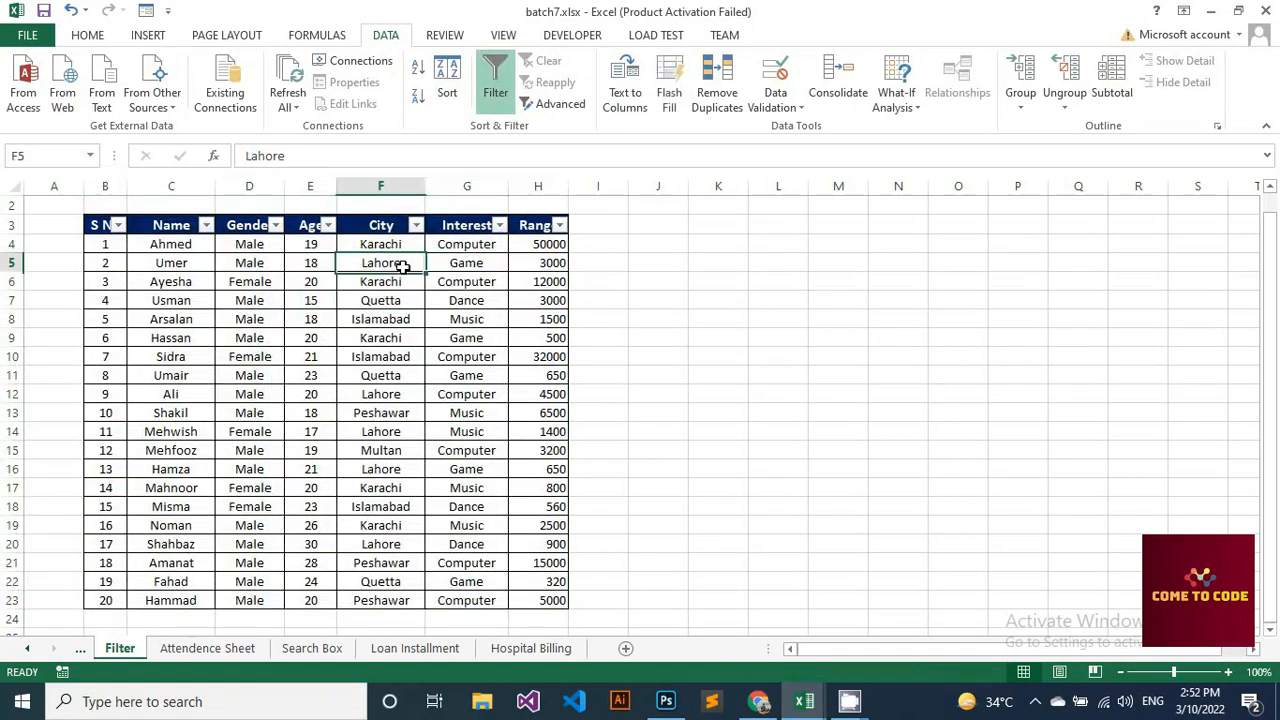
# Step: Look through the filter options of the table's column headers, from S No to Interest
pyautogui.click(118, 226)
pyautogui.click(205, 227)
pyautogui.click(205, 226)
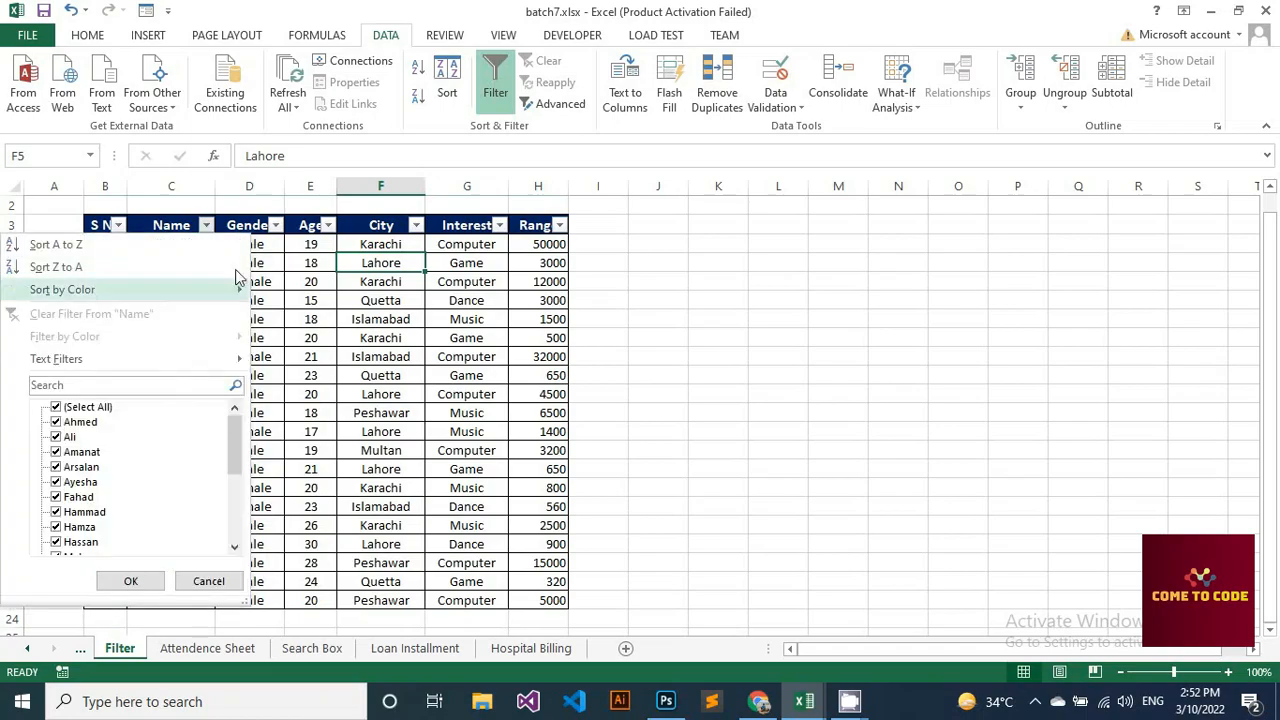
pyautogui.click(275, 226)
pyautogui.click(275, 226)
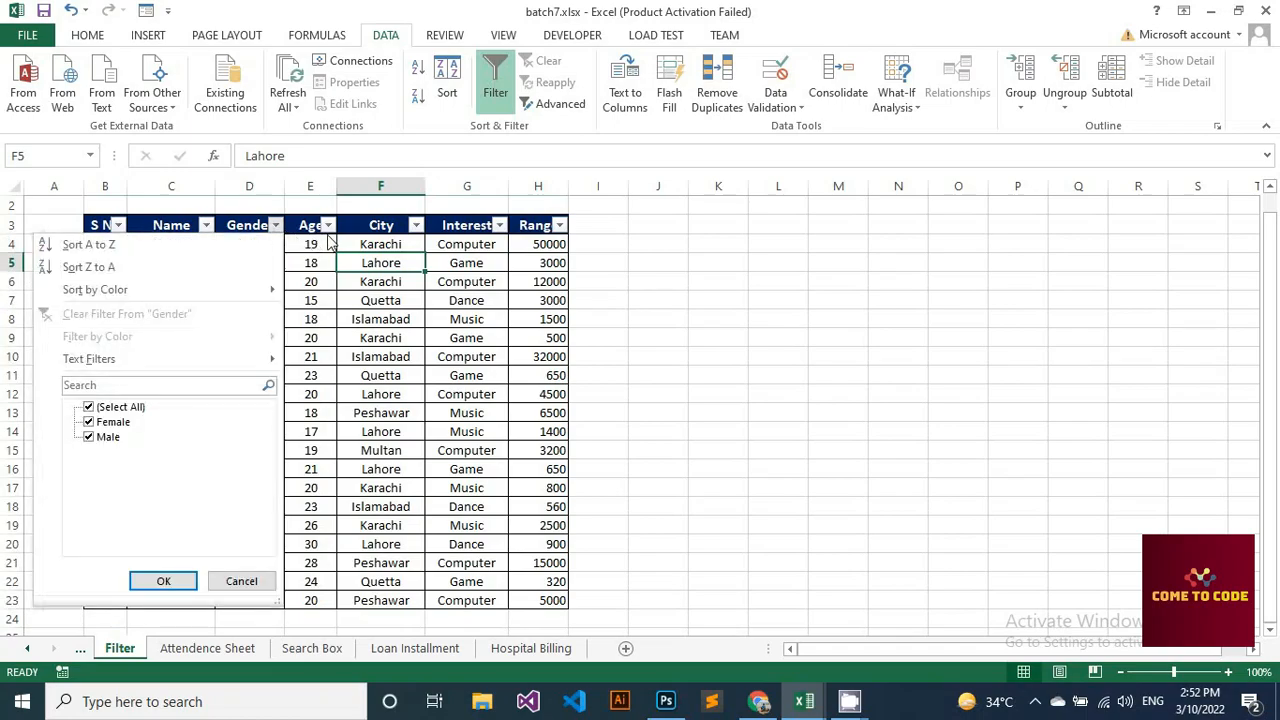
pyautogui.click(328, 227)
pyautogui.click(328, 227)
pyautogui.click(328, 227)
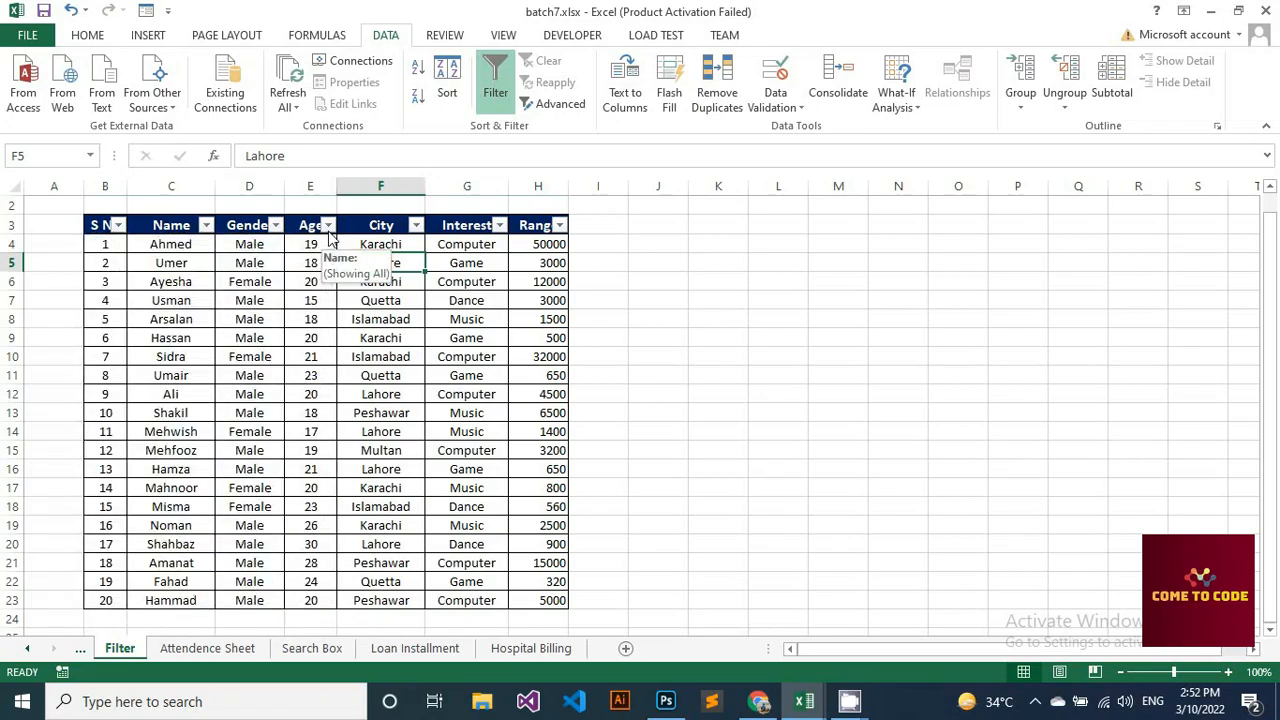
pyautogui.click(415, 226)
pyautogui.click(415, 226)
pyautogui.click(499, 226)
pyautogui.click(499, 226)
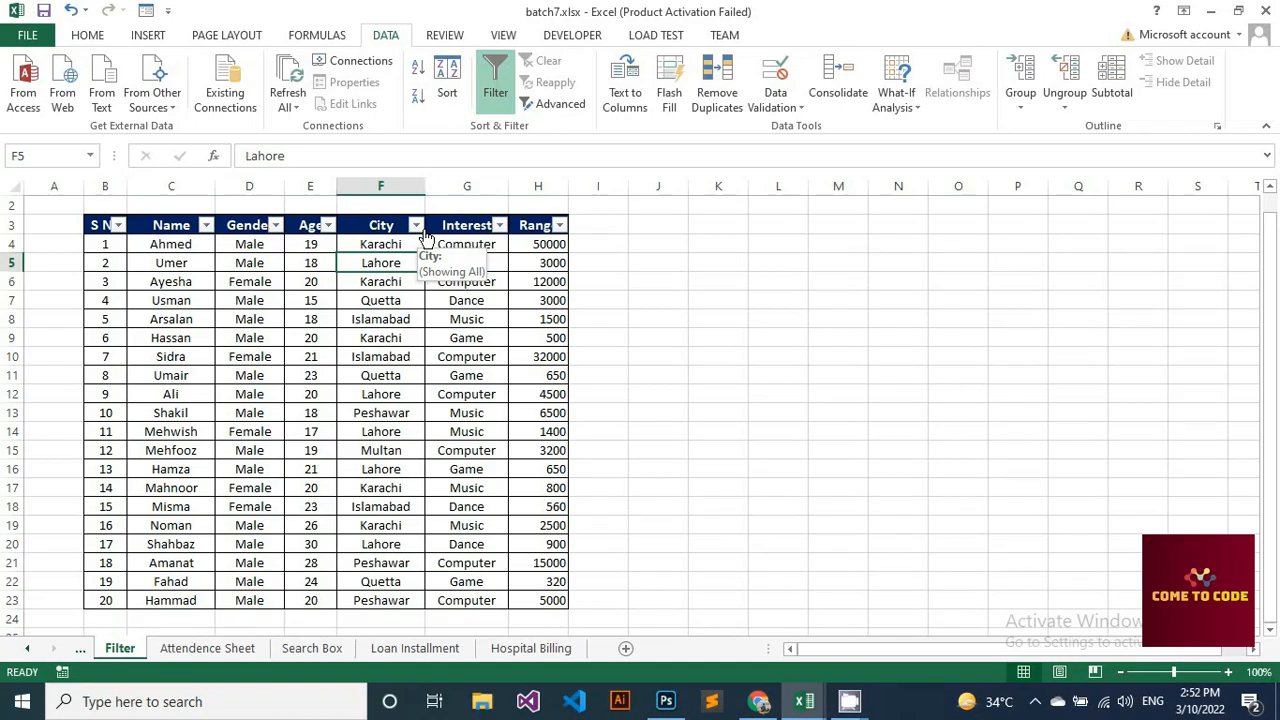
# Step: Filter the City column to show only the Karachi records
pyautogui.click(383, 244)
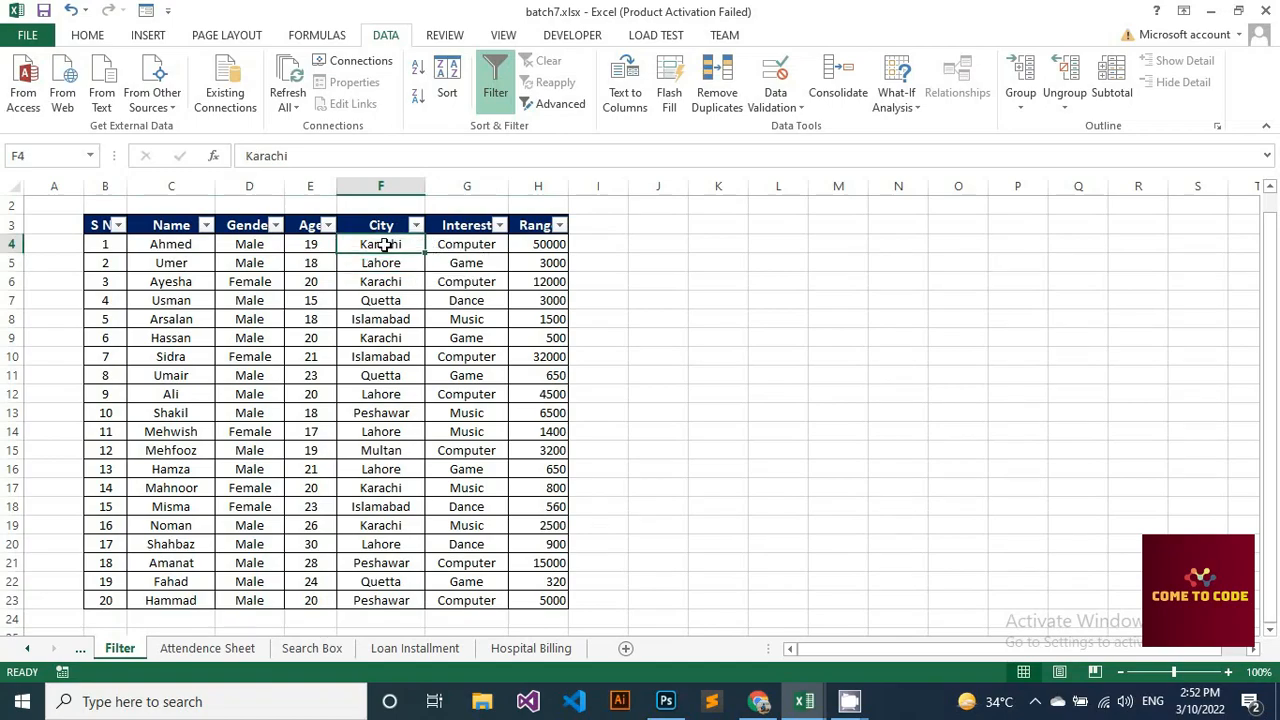
pyautogui.click(390, 283)
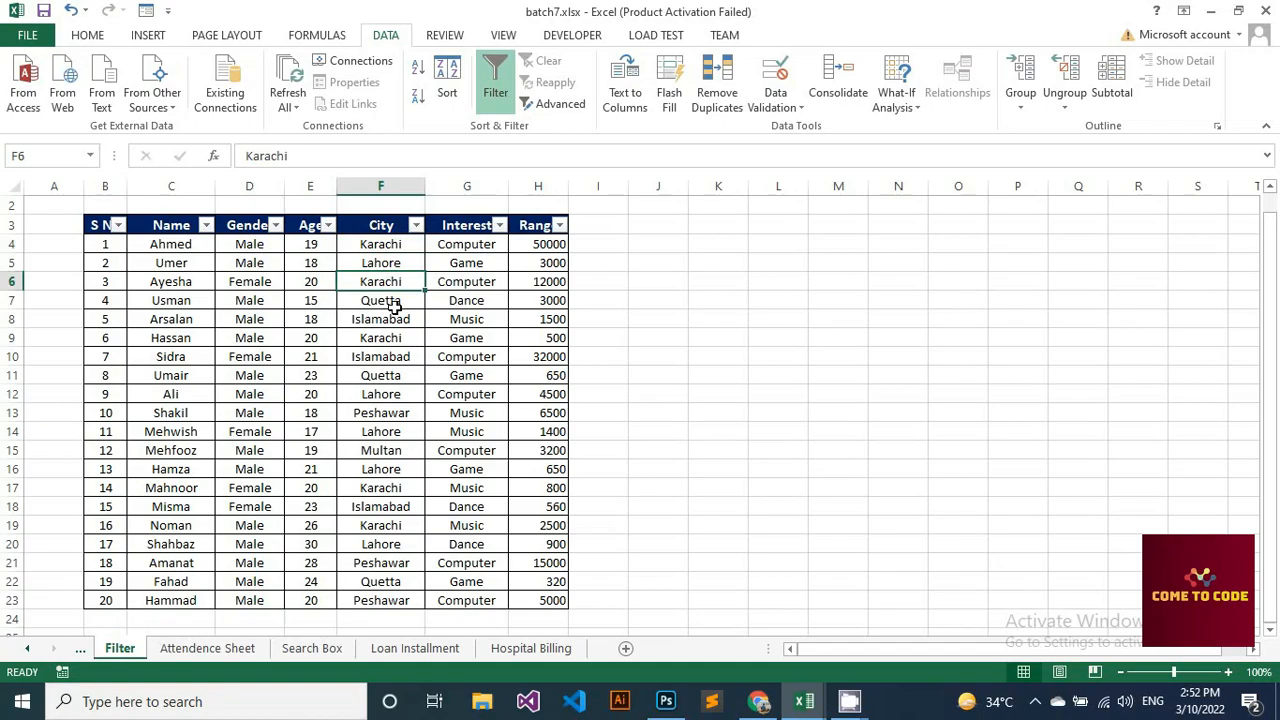
pyautogui.click(395, 340)
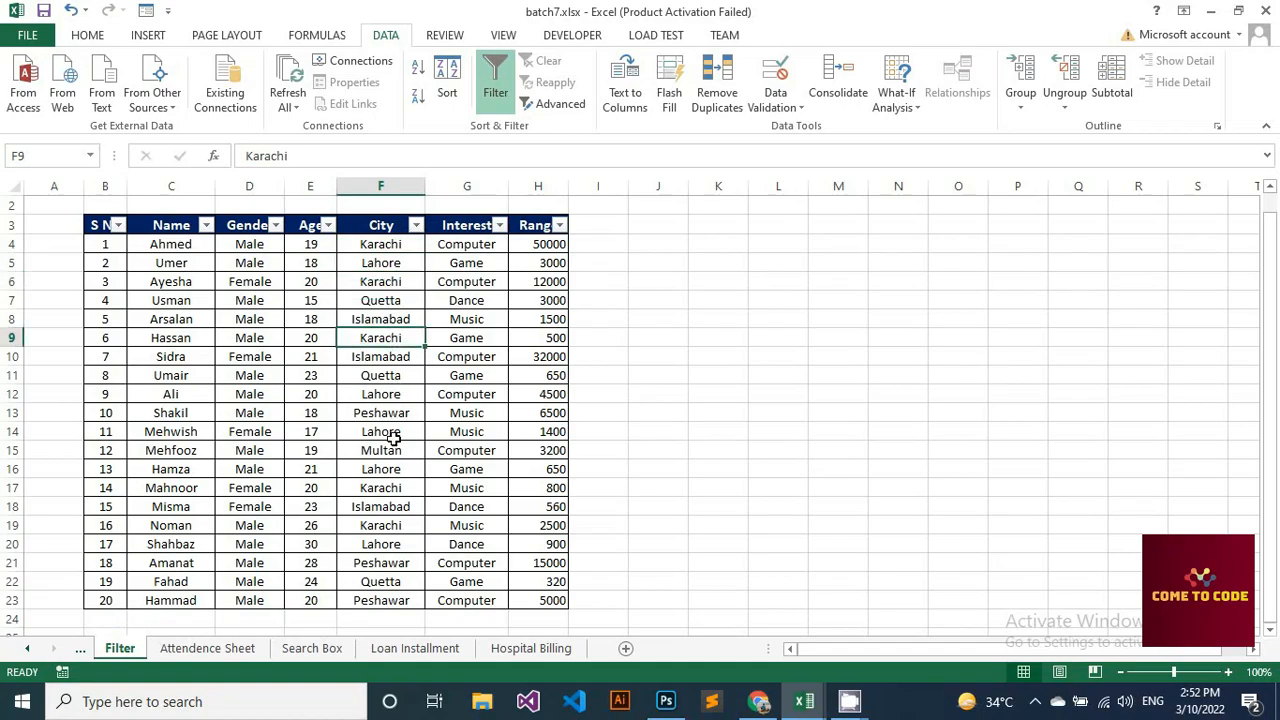
pyautogui.click(416, 226)
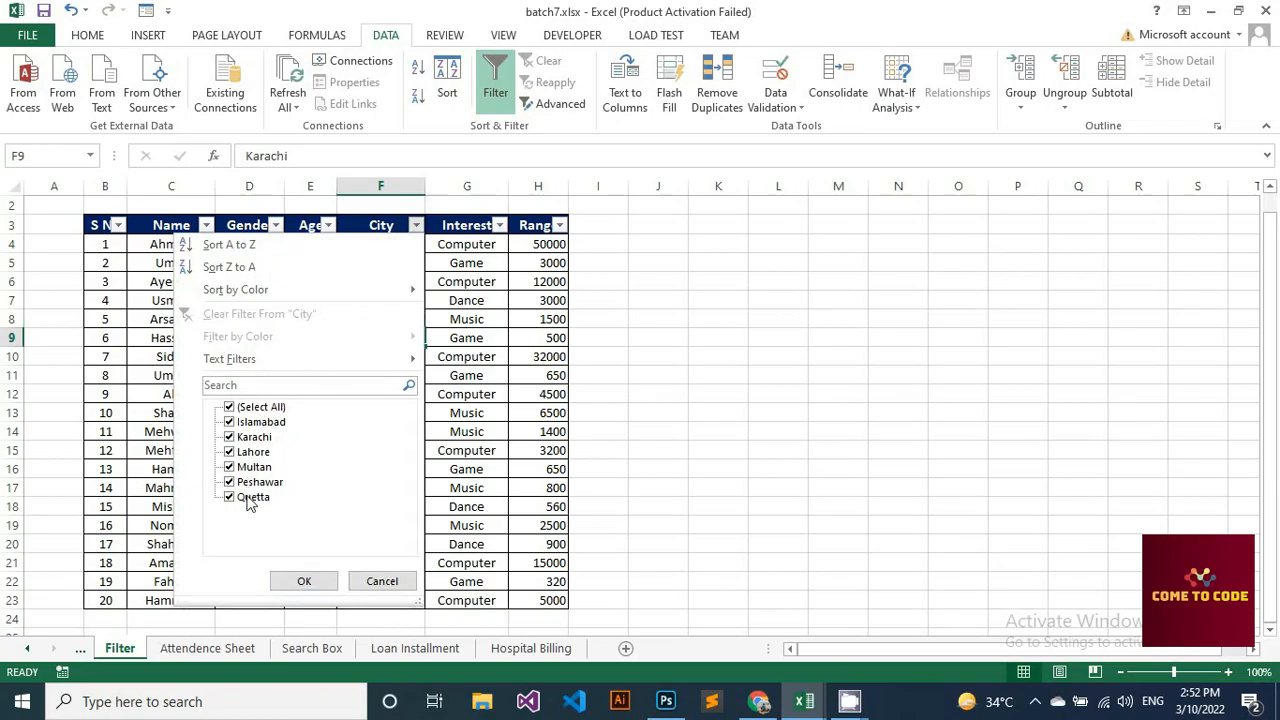
pyautogui.click(236, 412)
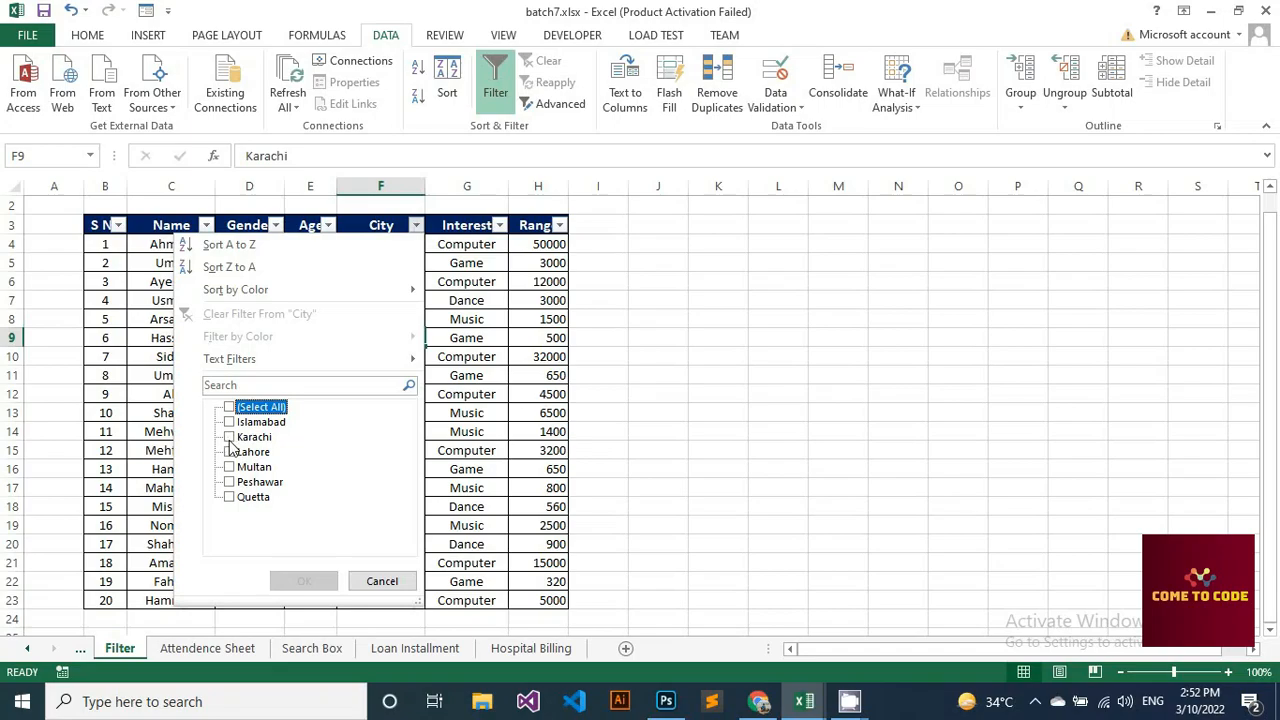
pyautogui.click(229, 439)
pyautogui.click(305, 580)
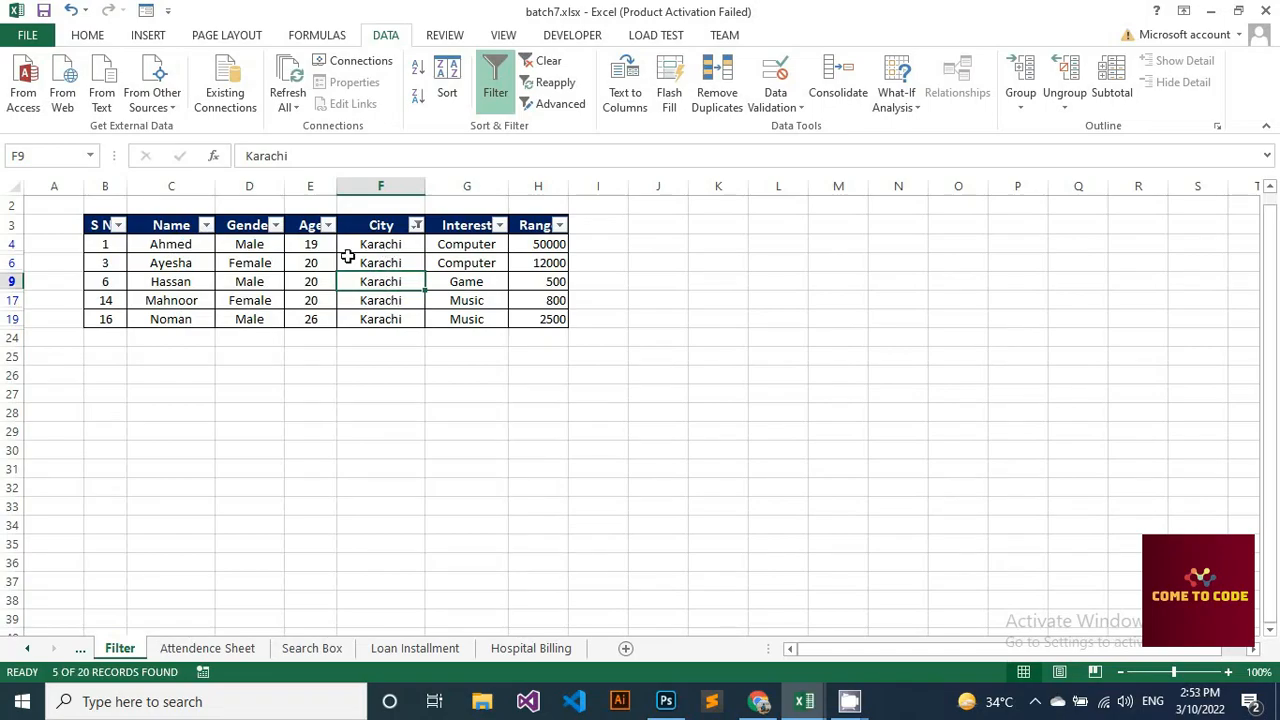
# Step: Examine the City, Interest and Range values of the filtered records row by row
pyautogui.click(380, 249)
pyautogui.click(381, 263)
pyautogui.click(383, 282)
pyautogui.click(386, 300)
pyautogui.click(390, 318)
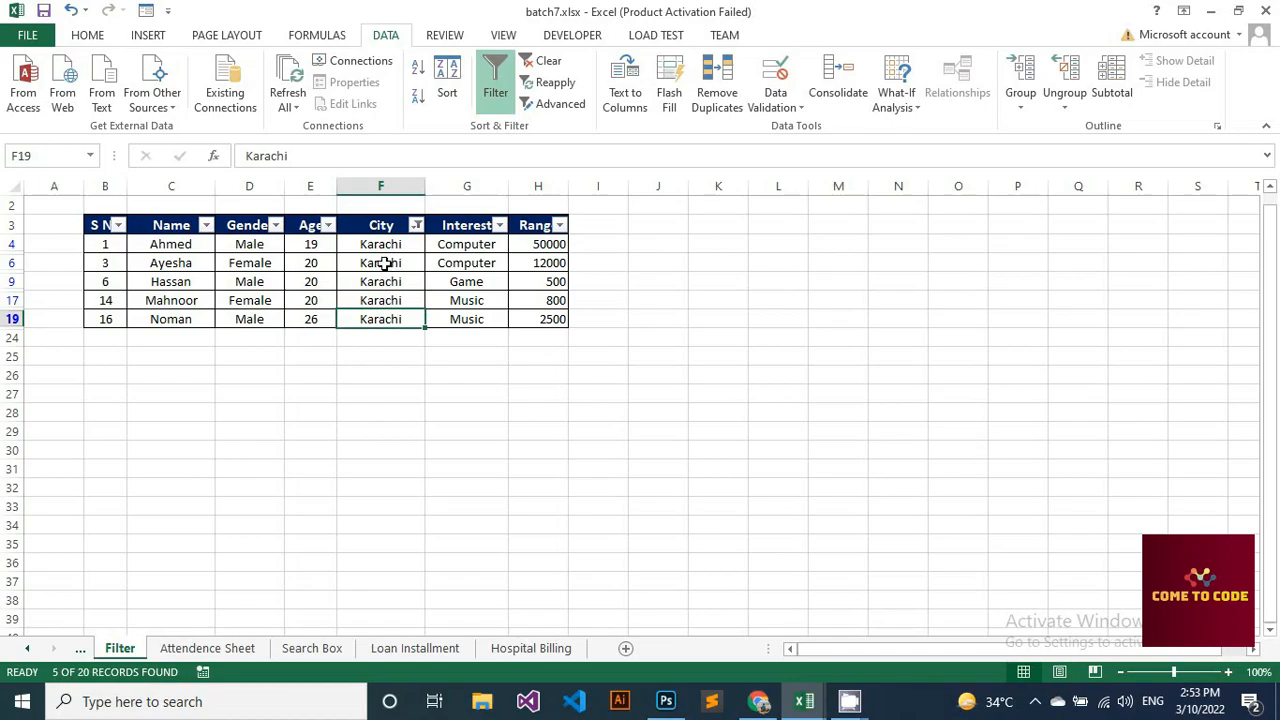
pyautogui.click(445, 246)
pyautogui.click(463, 261)
pyautogui.click(466, 281)
pyautogui.click(466, 300)
pyautogui.click(470, 318)
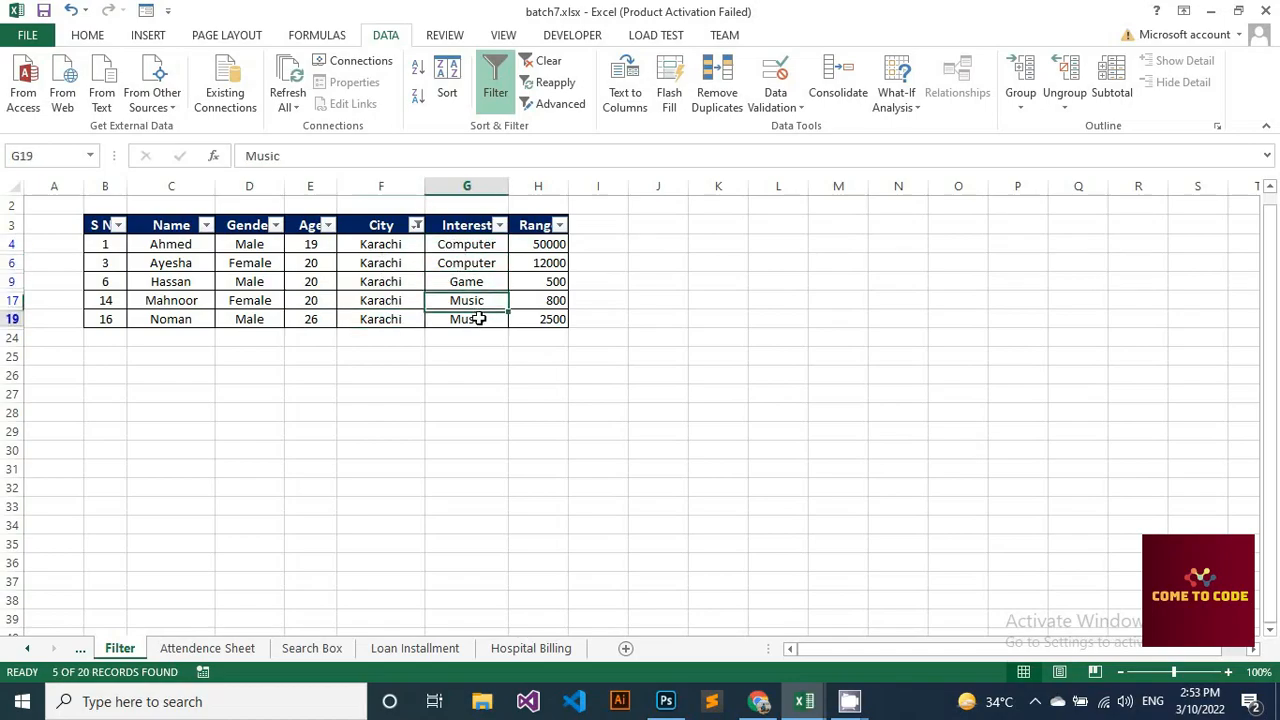
pyautogui.click(531, 244)
pyautogui.click(536, 263)
pyautogui.click(541, 282)
pyautogui.click(543, 301)
pyautogui.click(545, 319)
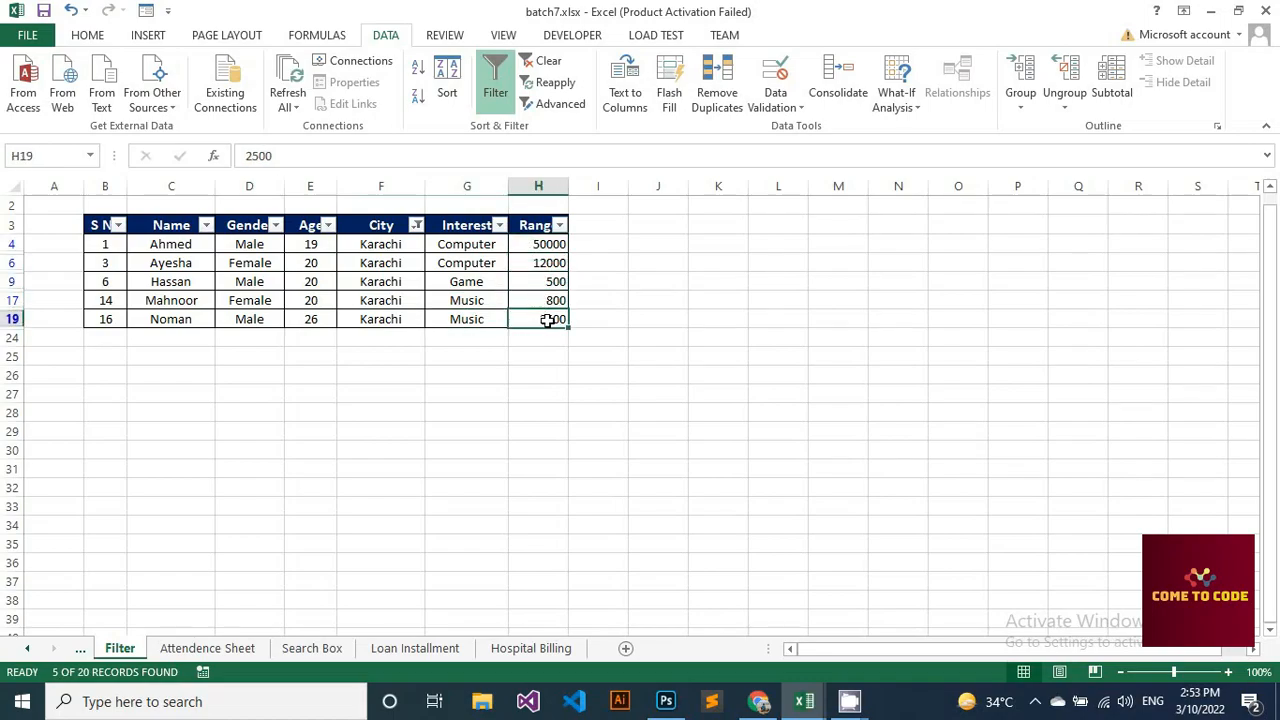
# Step: Clear the filter from the City column
pyautogui.click(327, 226)
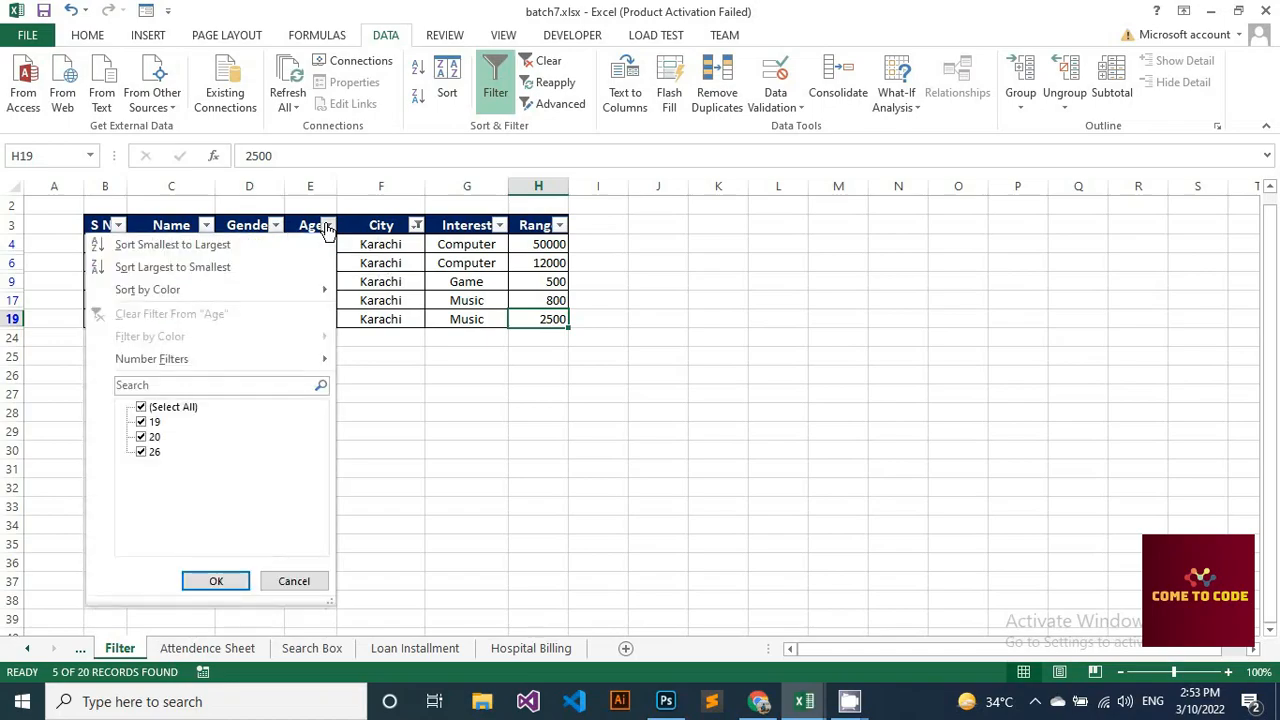
pyautogui.click(326, 225)
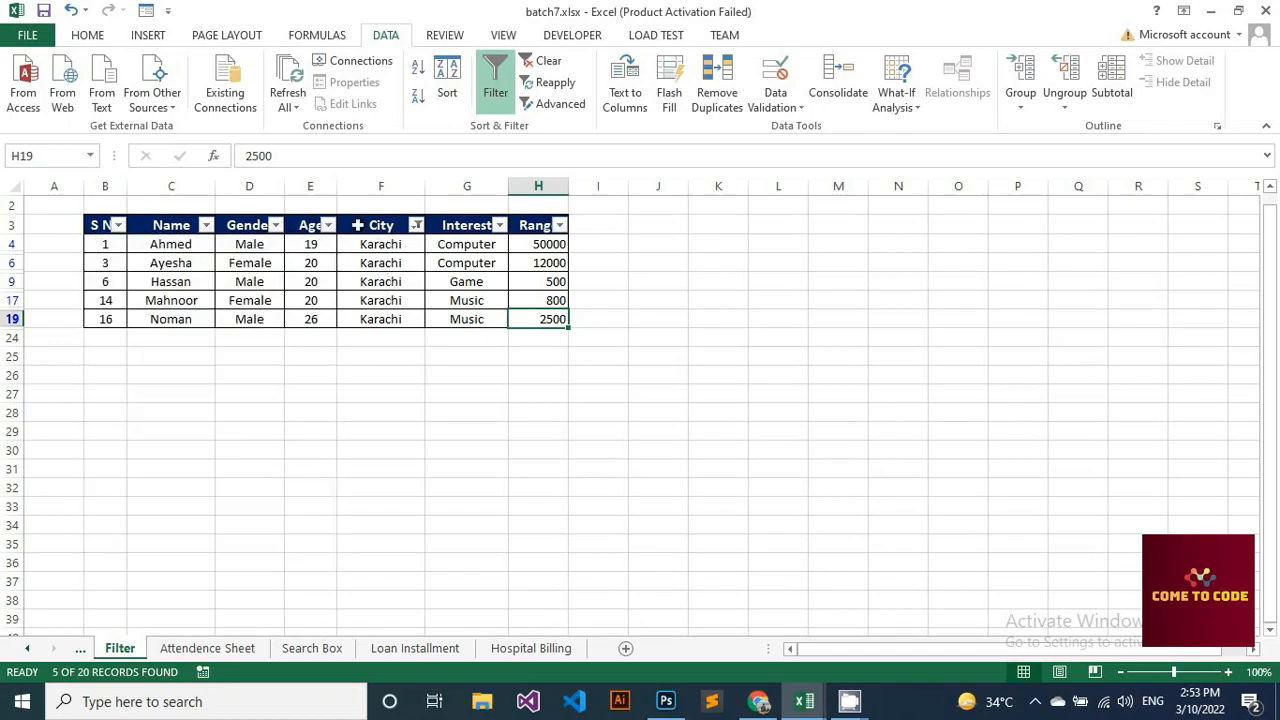
pyautogui.click(416, 225)
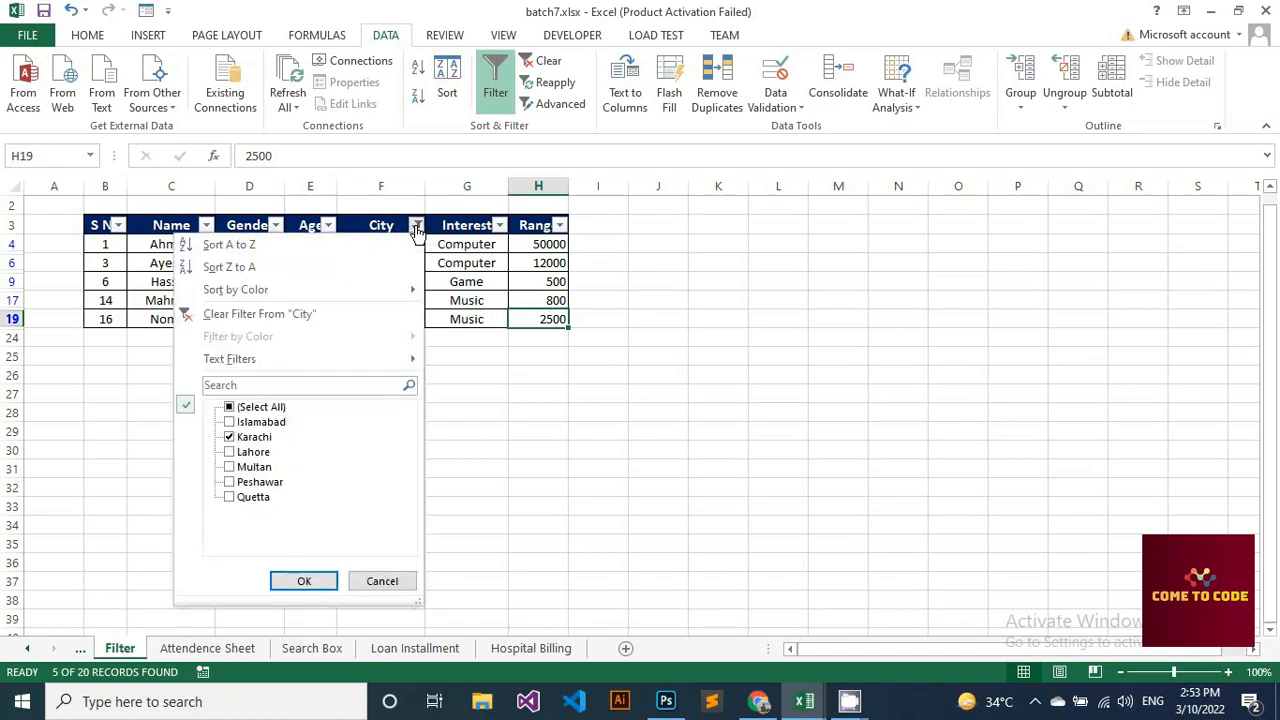
pyautogui.click(283, 317)
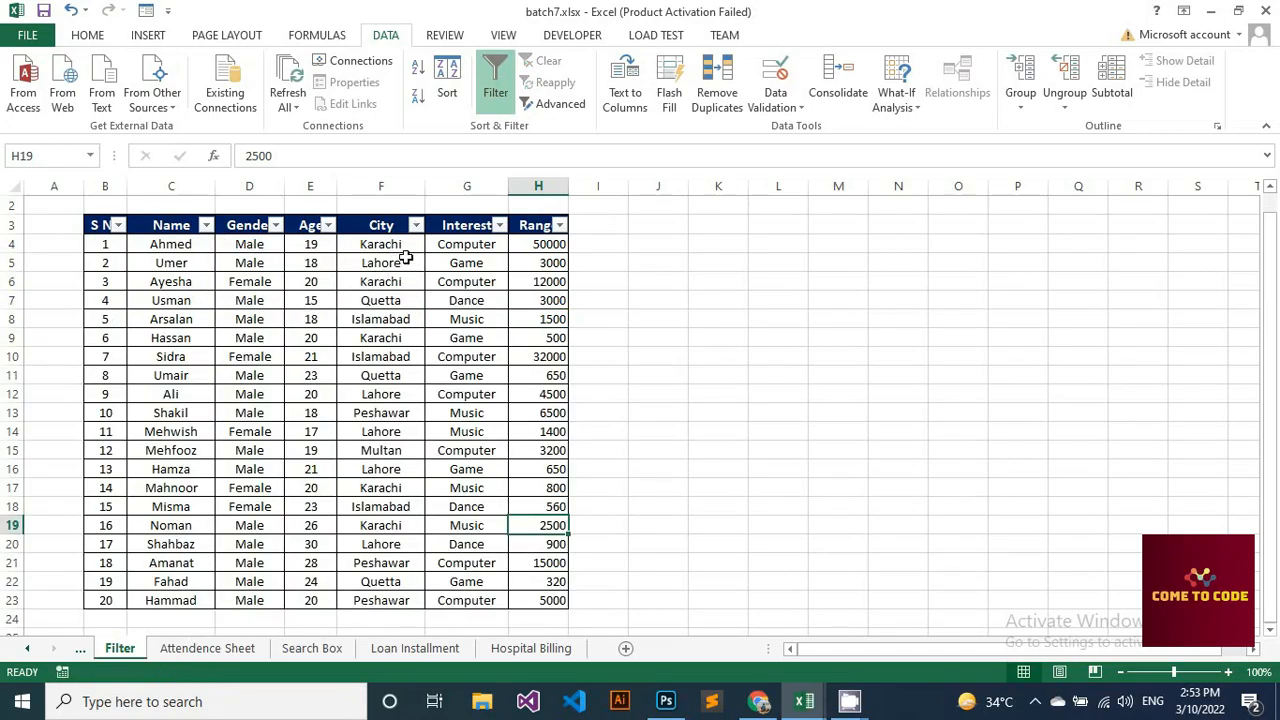
# Step: Filter the Age column to show only age 18, and clear that filter again
pyautogui.click(328, 225)
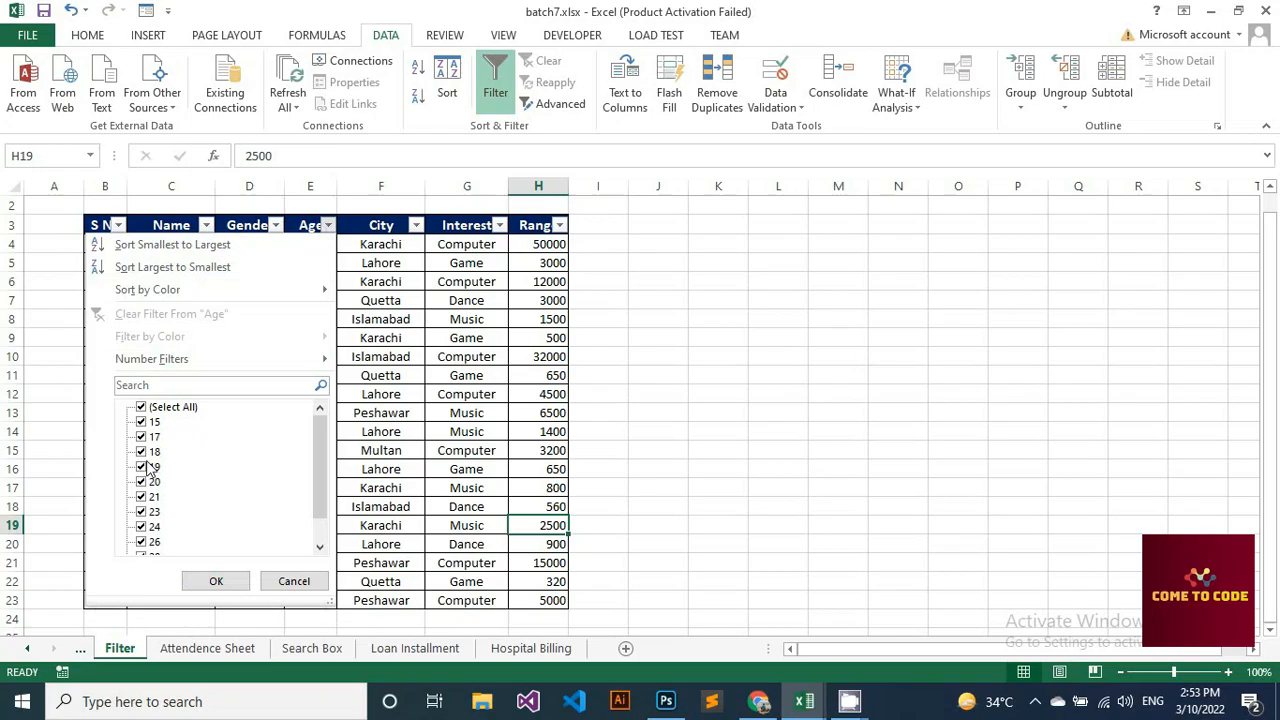
pyautogui.click(141, 407)
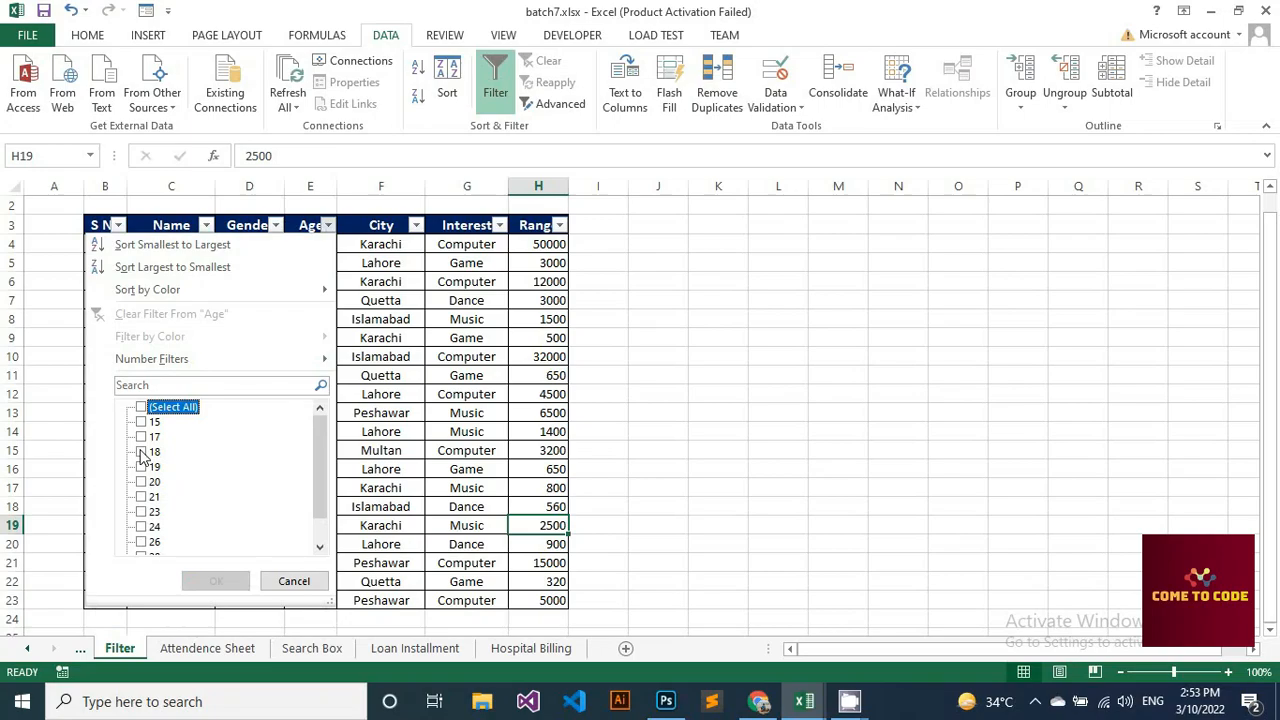
pyautogui.click(142, 452)
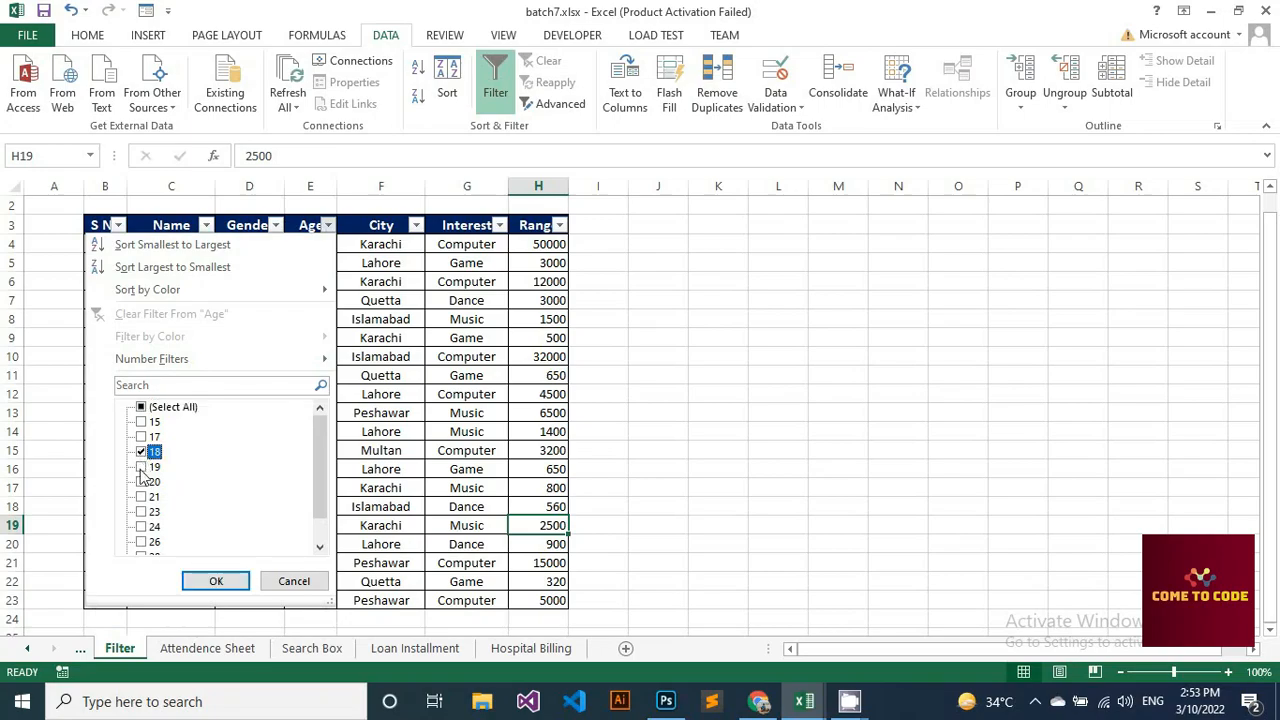
pyautogui.click(142, 467)
pyautogui.click(142, 467)
pyautogui.click(142, 452)
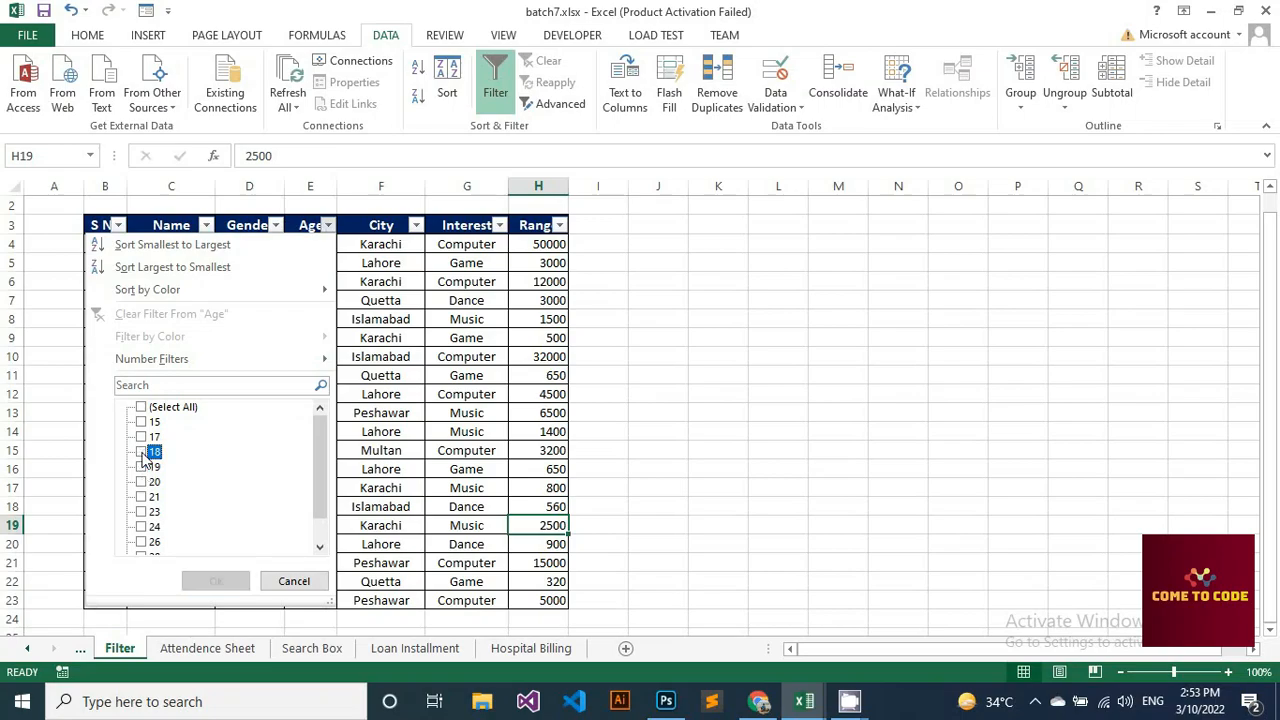
pyautogui.click(142, 452)
pyautogui.click(213, 581)
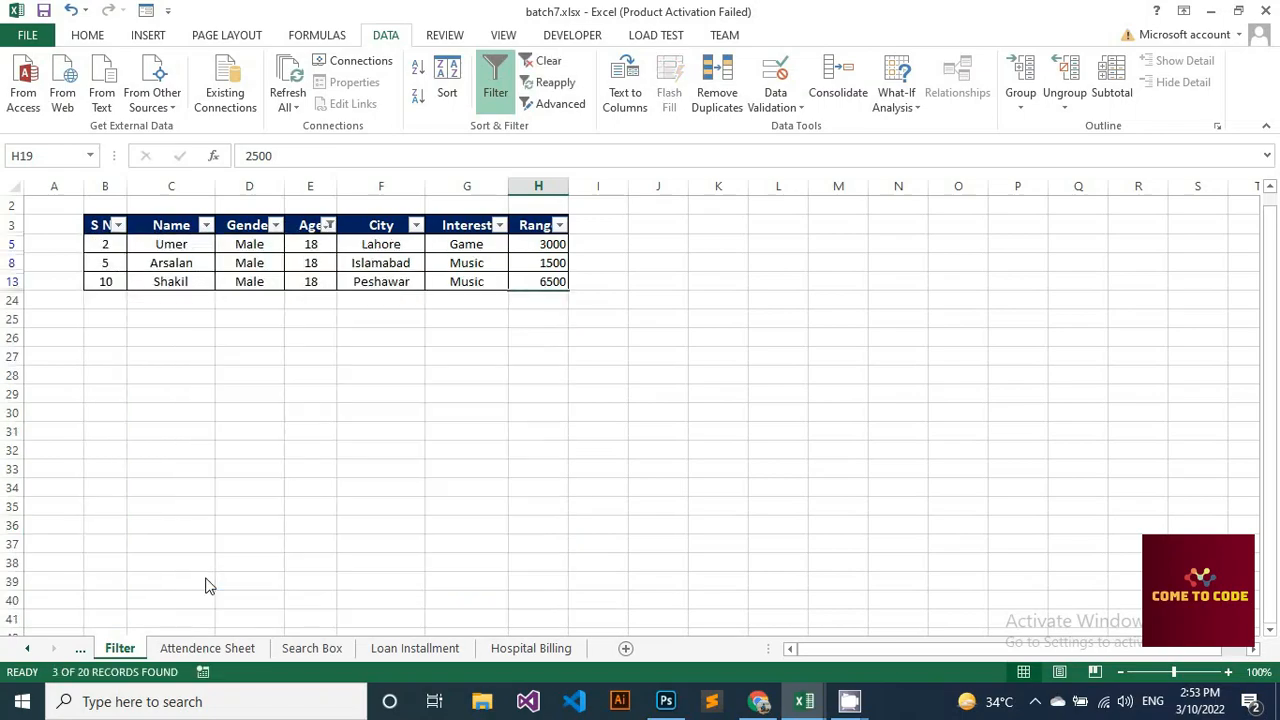
pyautogui.click(329, 226)
pyautogui.click(229, 316)
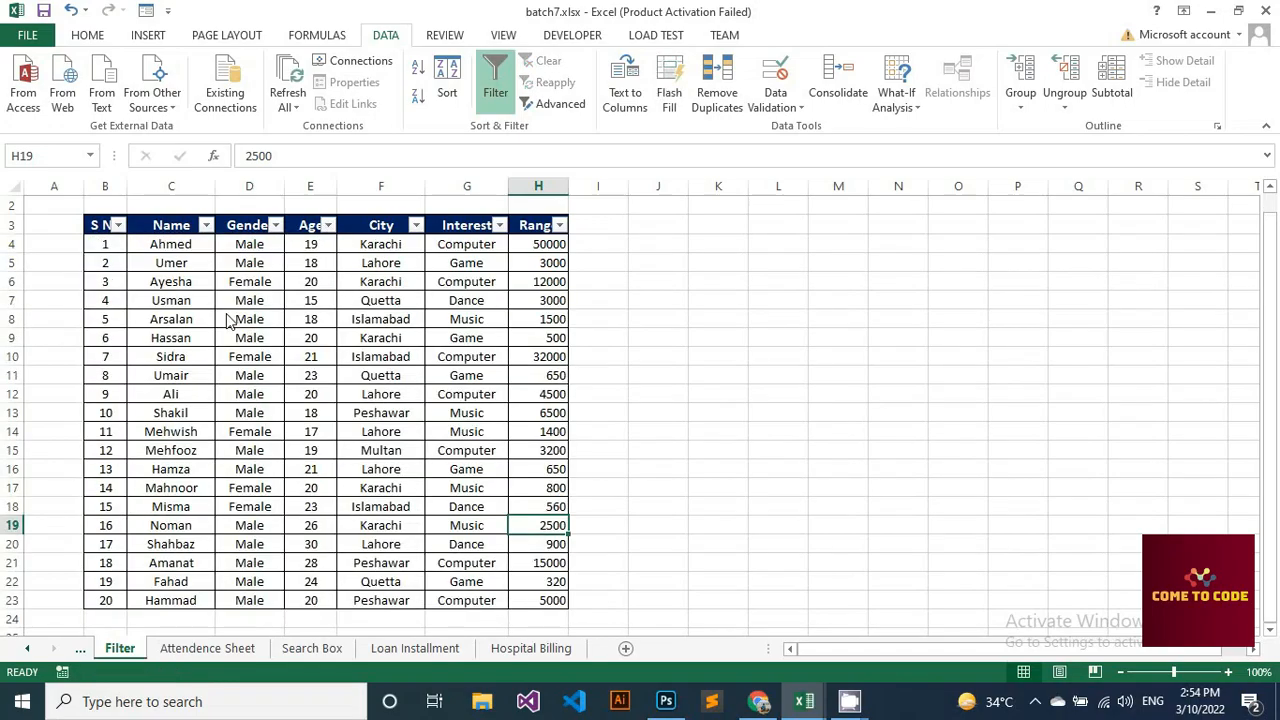
# Step: Apply a number filter to the Age column that shows ages greater than 17
pyautogui.click(329, 228)
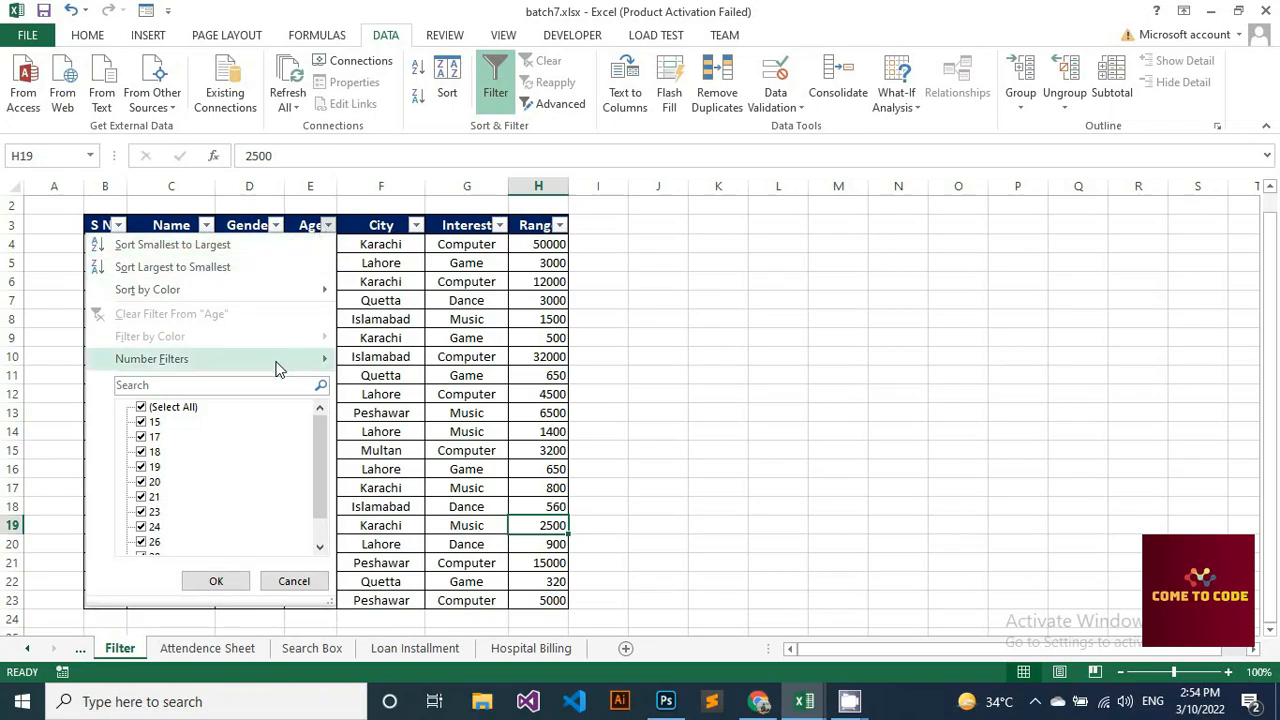
pyautogui.moveTo(277, 366)
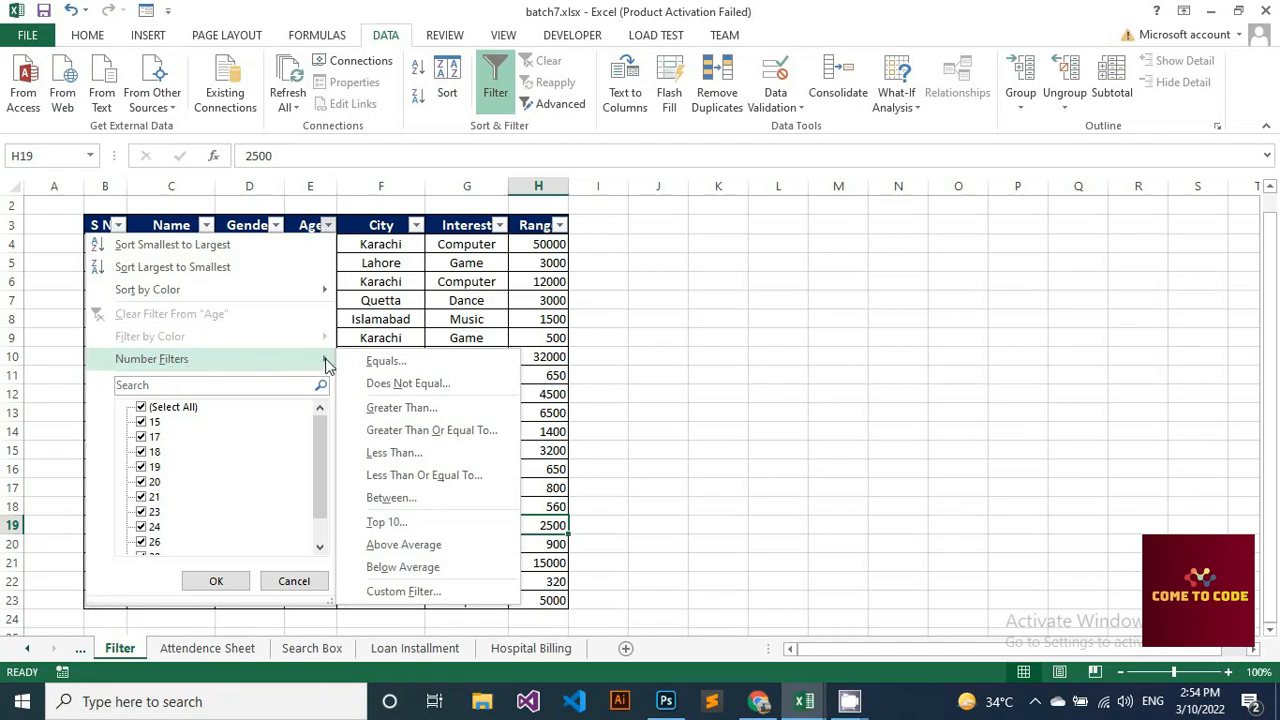
pyautogui.click(410, 412)
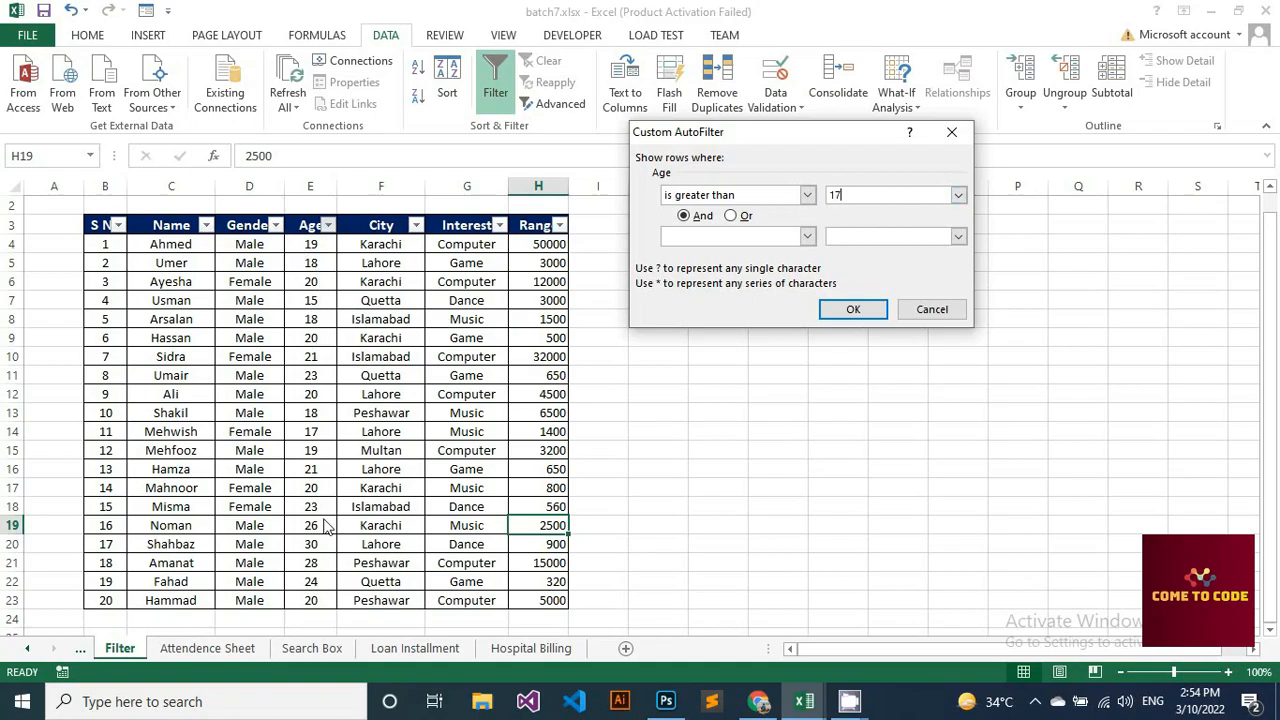
pyautogui.click(850, 312)
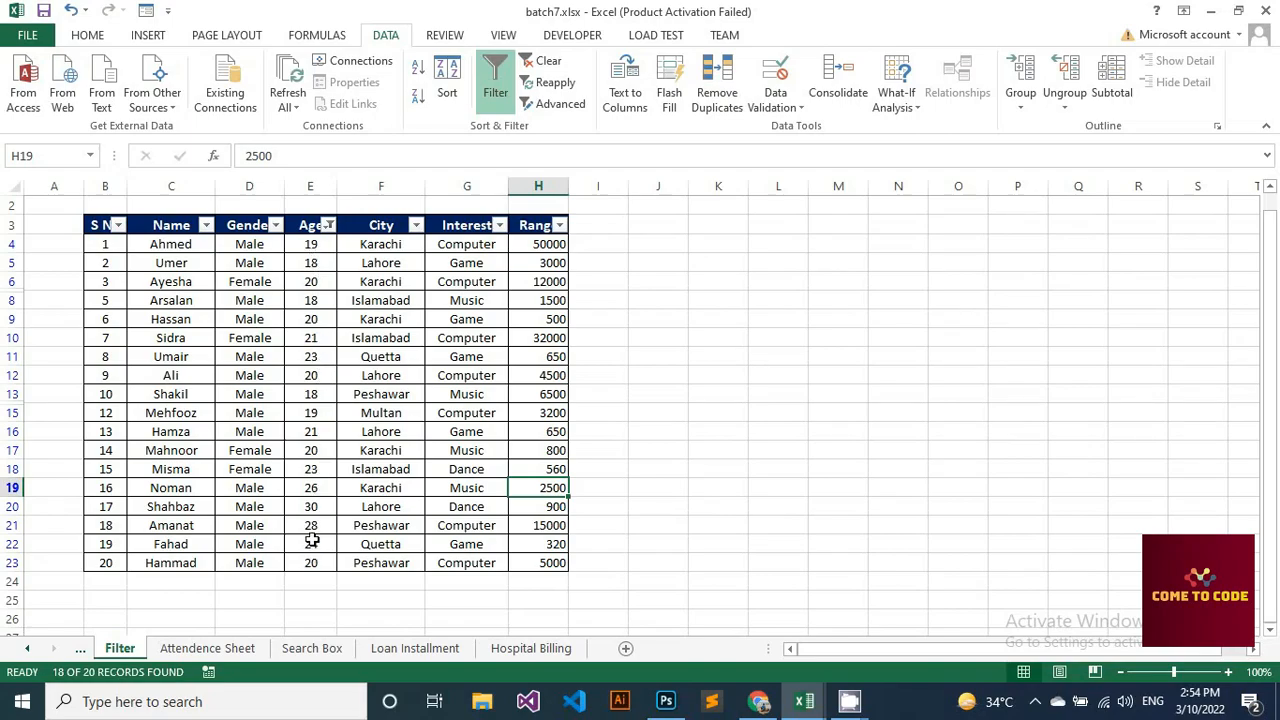
# Step: Clear the number filter from the Age column so every record is shown
pyautogui.click(328, 226)
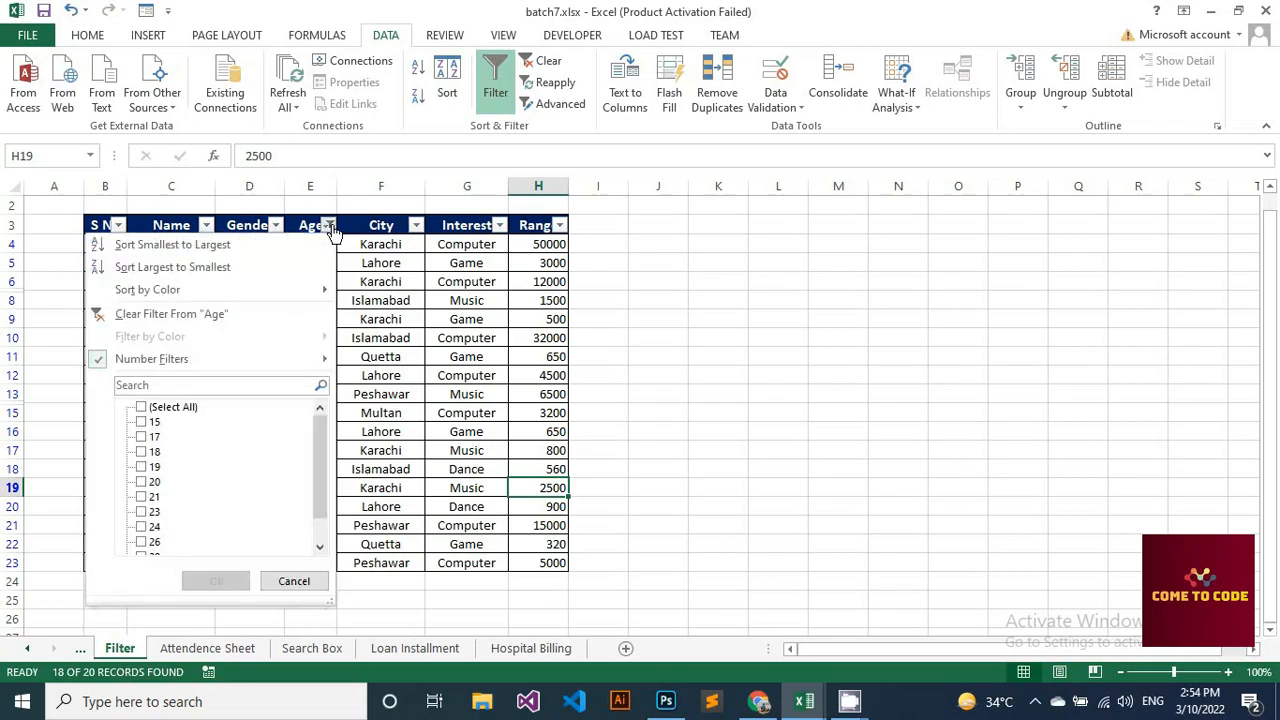
pyautogui.click(180, 316)
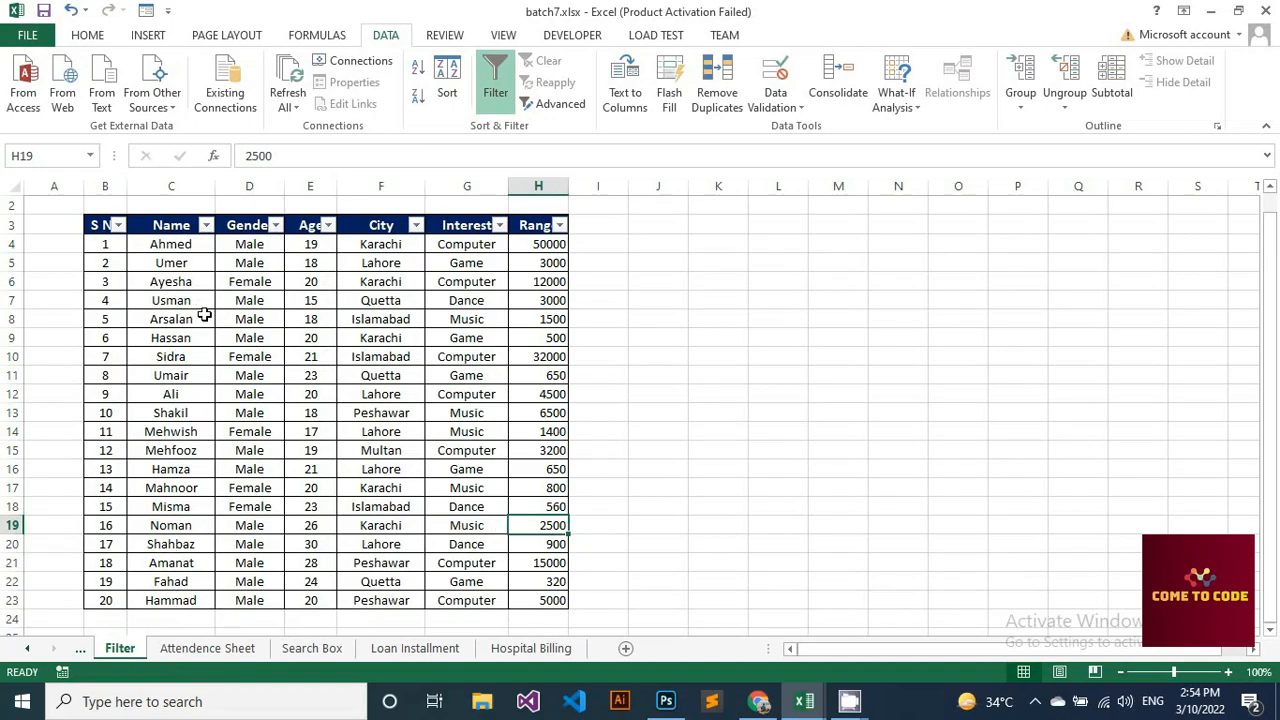
# Step: Fill cell C7 in the Name column with light blue and cell C13 with a darker blue
pyautogui.click(171, 302)
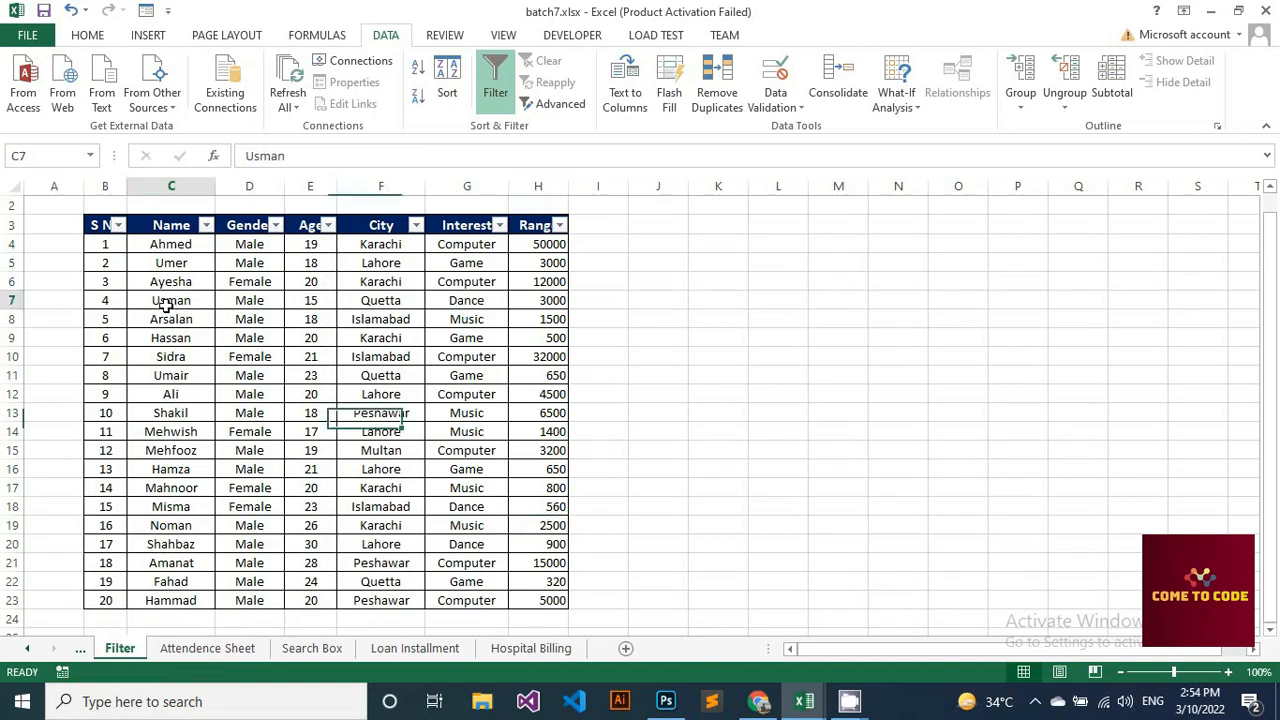
pyautogui.click(88, 36)
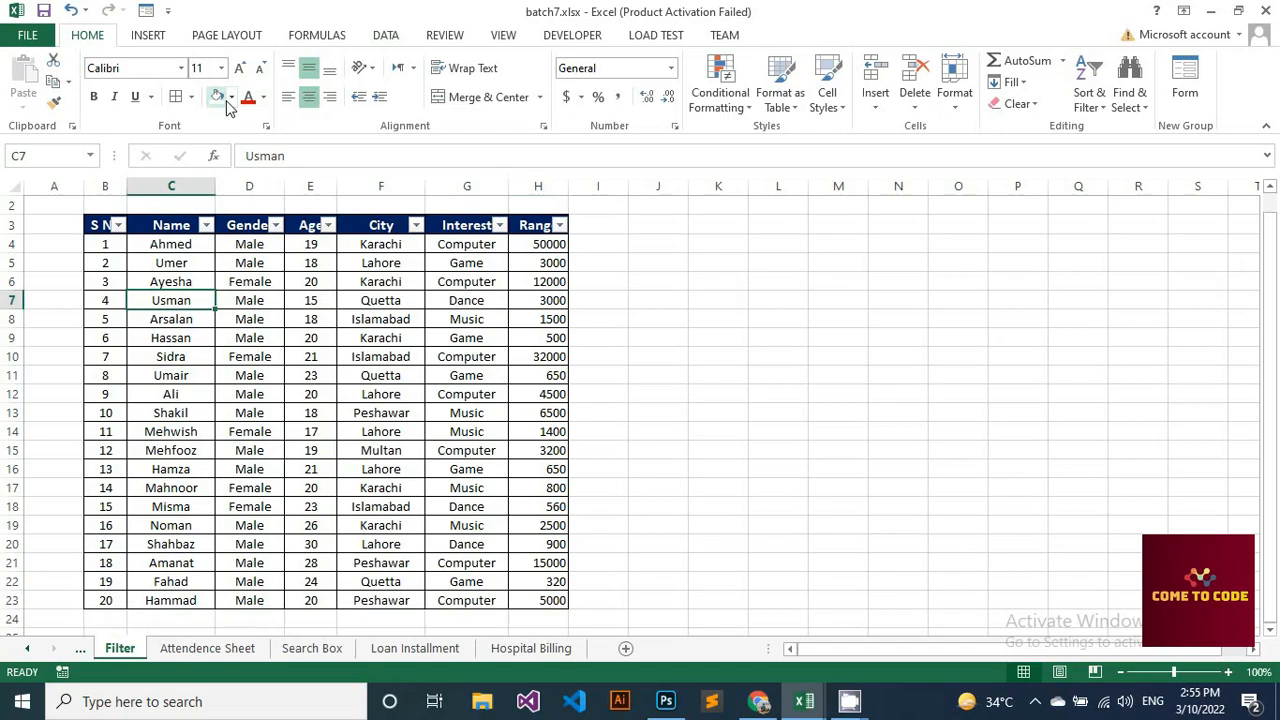
pyautogui.click(231, 97)
pyautogui.click(262, 190)
pyautogui.click(171, 412)
pyautogui.click(231, 97)
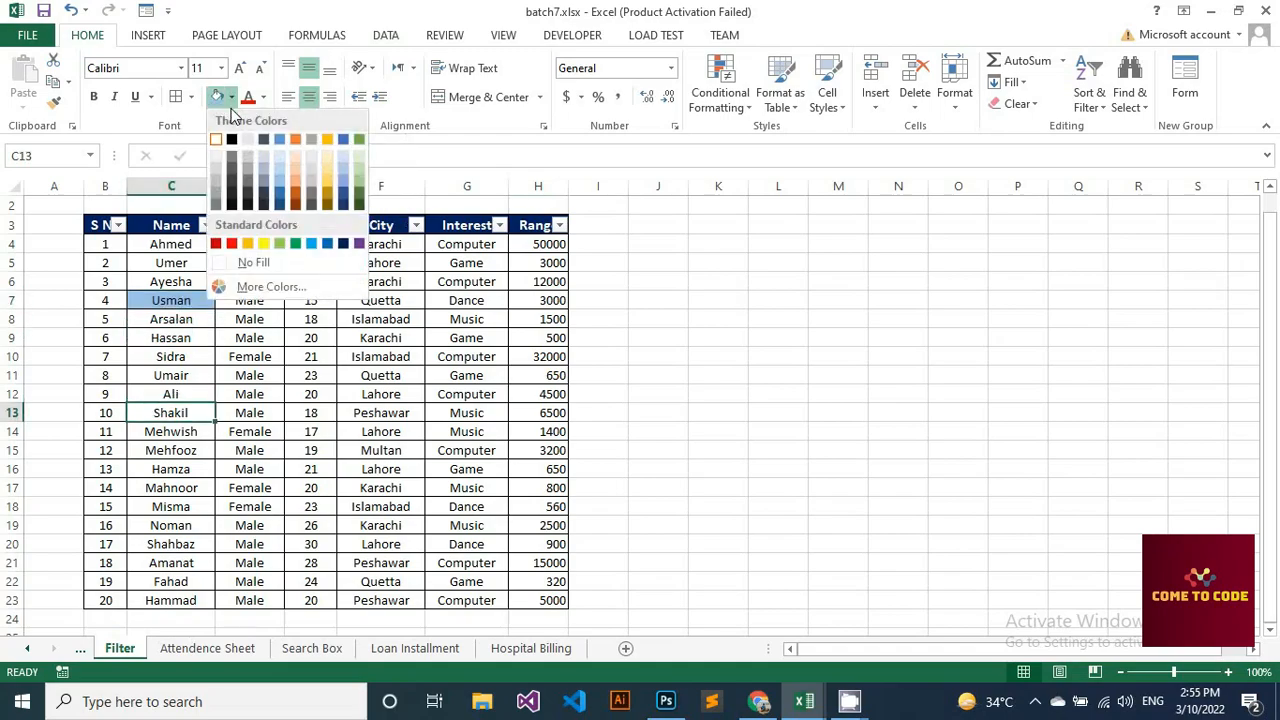
pyautogui.click(349, 141)
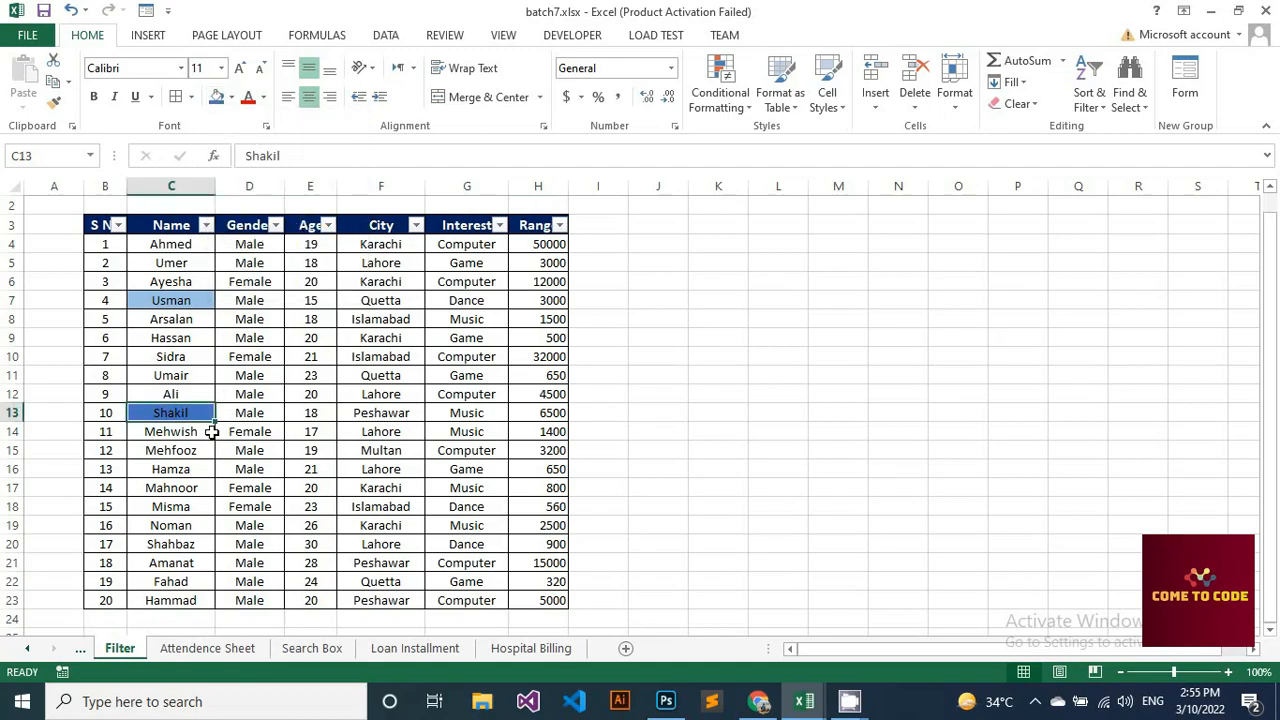
# Step: Fill cells C11 and C16 in the Name column with green
pyautogui.click(190, 376)
pyautogui.click(231, 97)
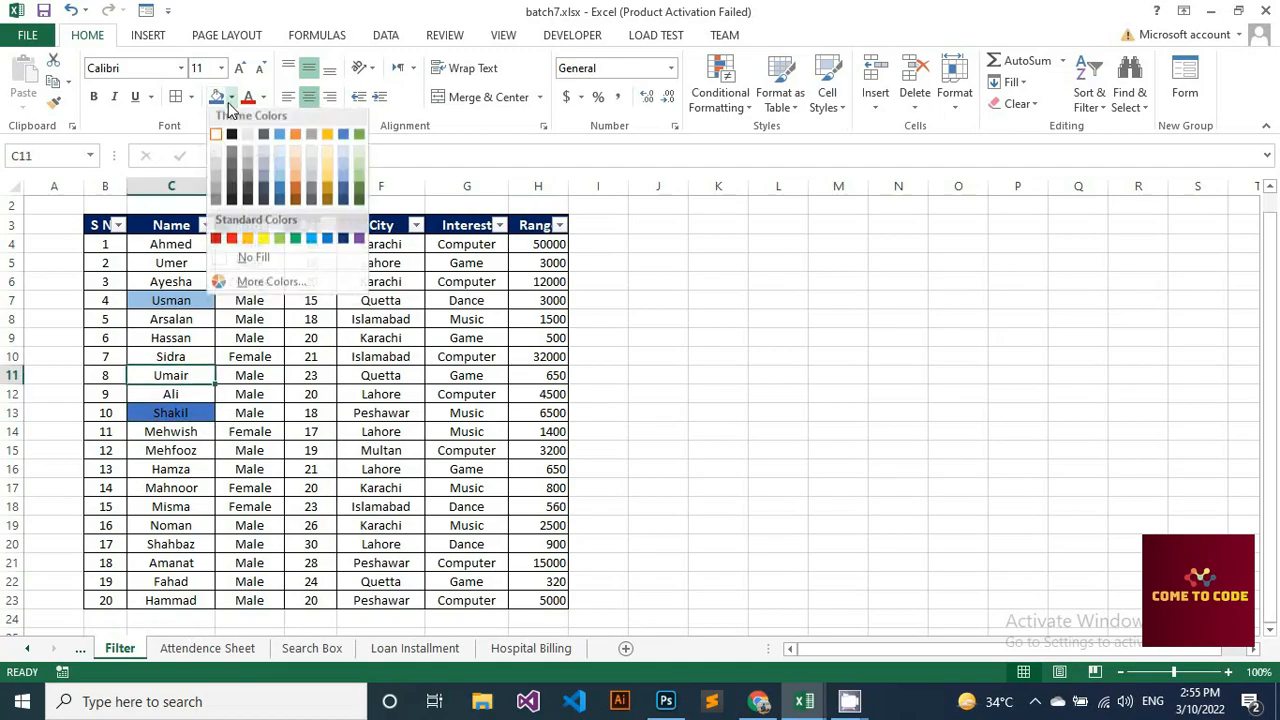
pyautogui.click(279, 244)
pyautogui.click(171, 469)
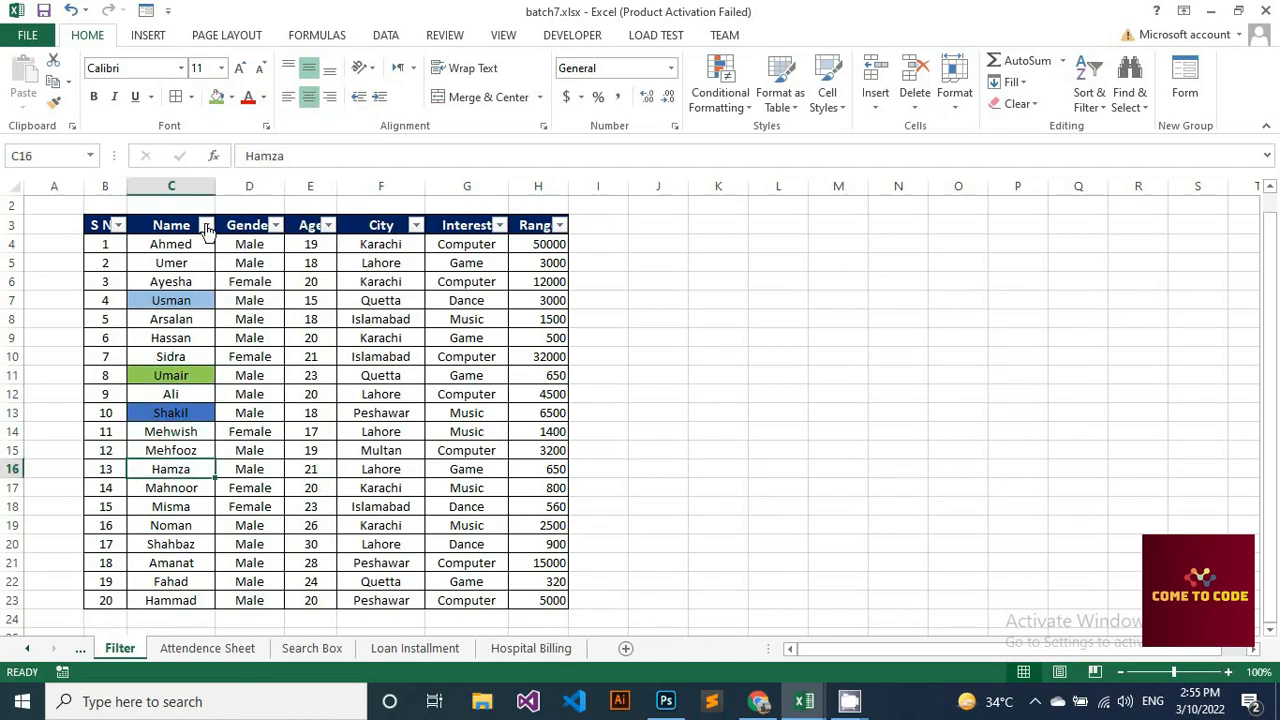
pyautogui.click(216, 97)
# Step: Fill cells C9 and C21 in the Name column with red
pyautogui.click(192, 340)
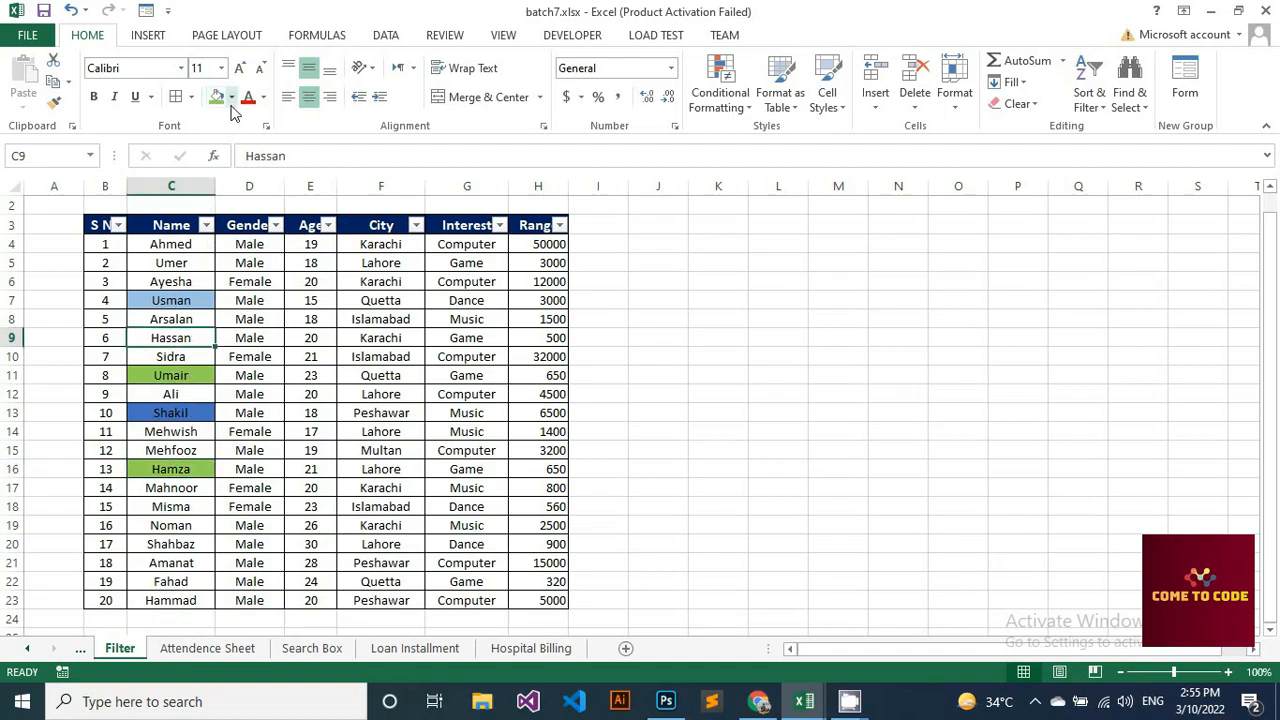
pyautogui.click(231, 100)
pyautogui.click(233, 244)
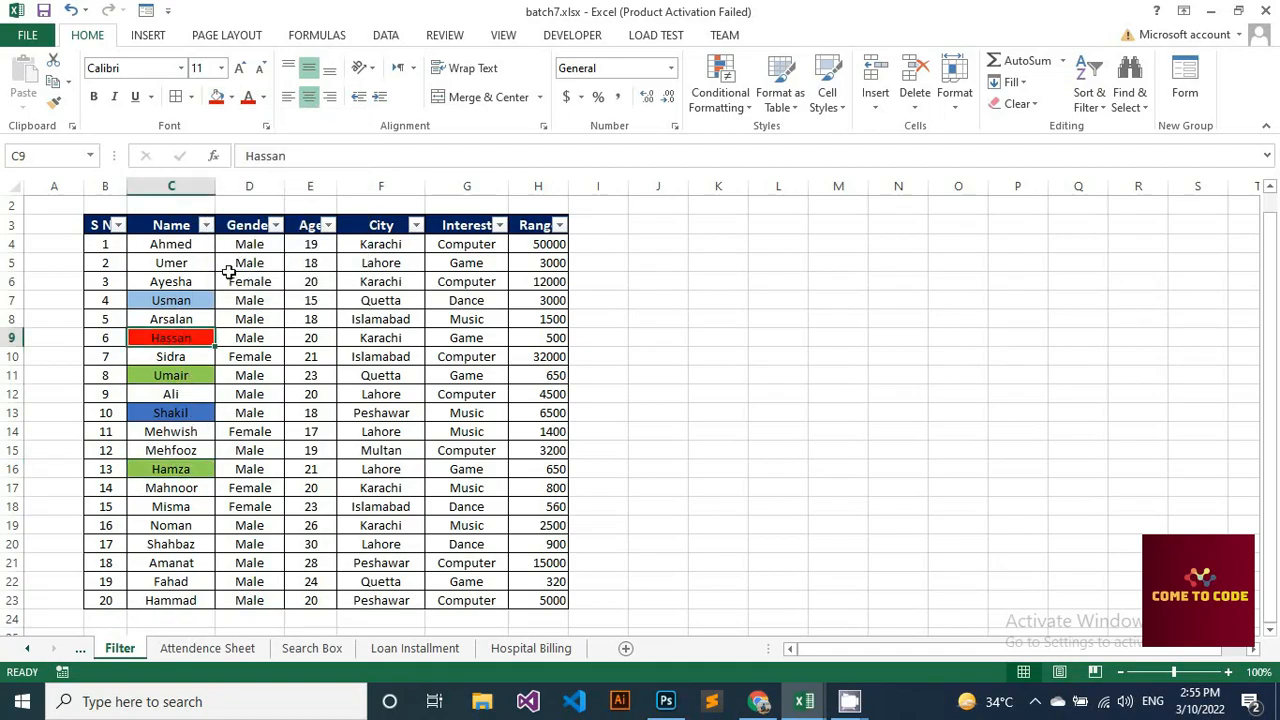
pyautogui.click(168, 563)
pyautogui.click(216, 97)
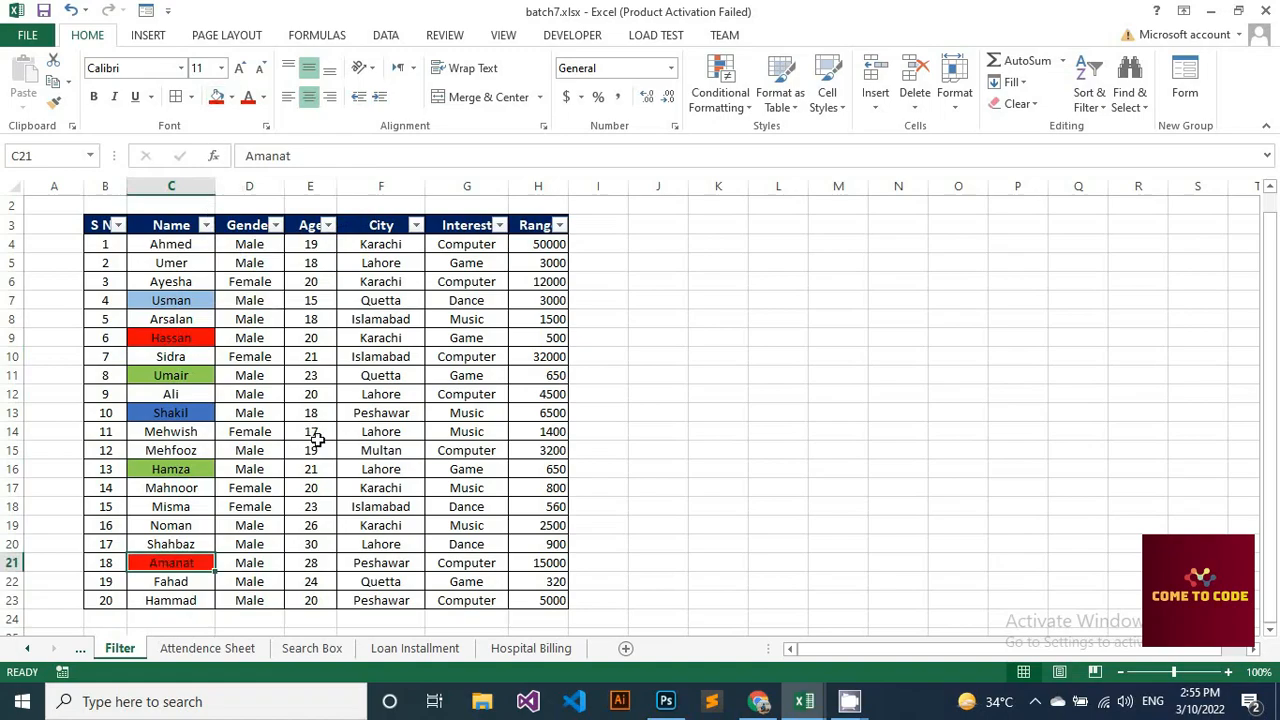
pyautogui.click(319, 446)
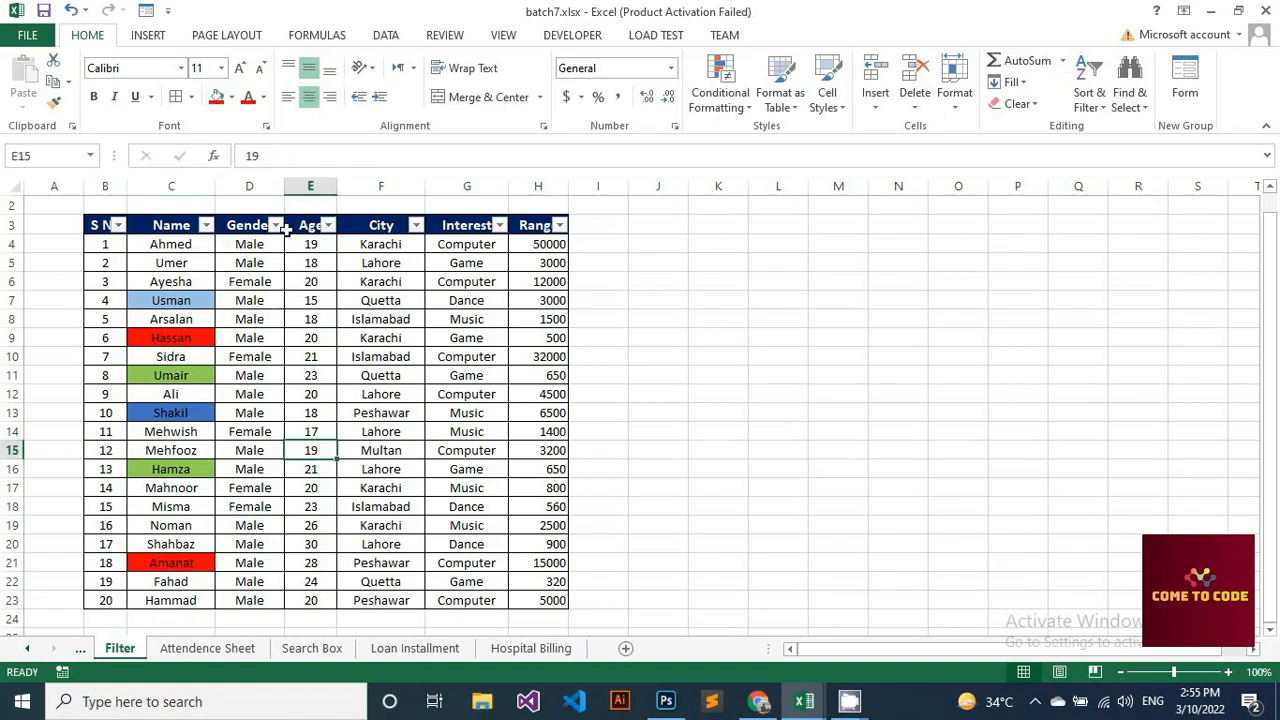
pyautogui.click(329, 226)
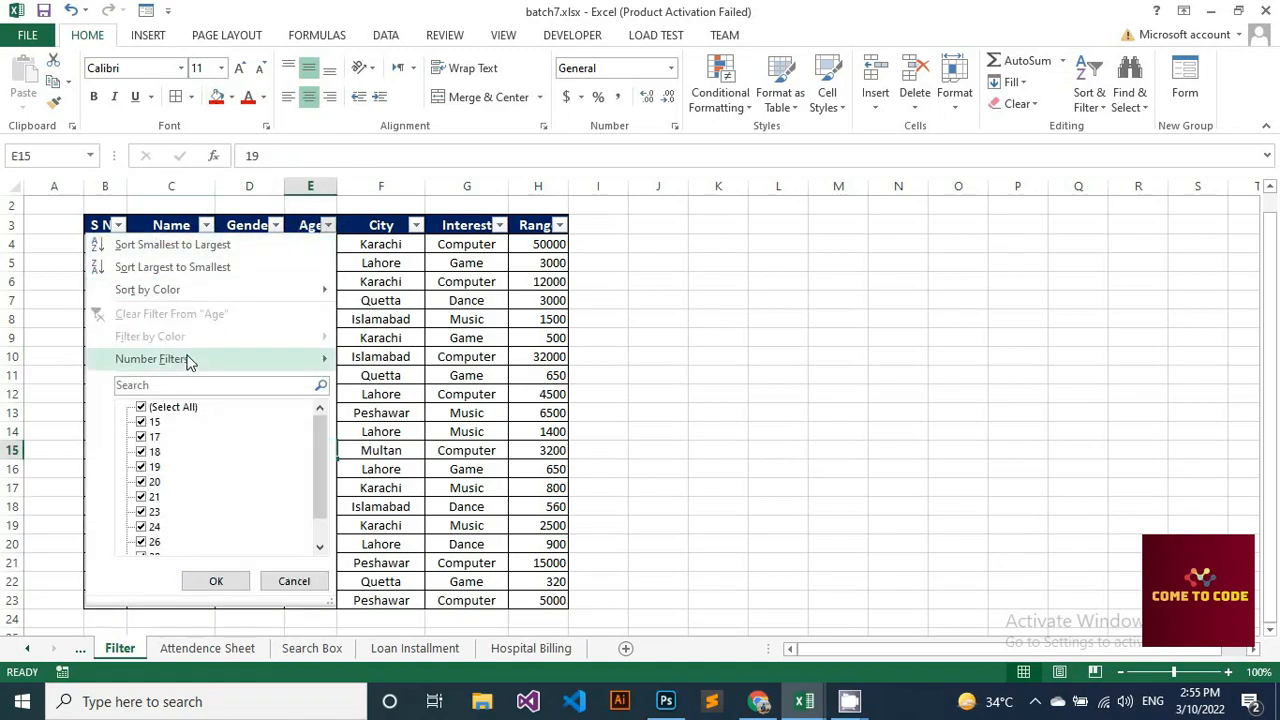
pyautogui.moveTo(188, 361)
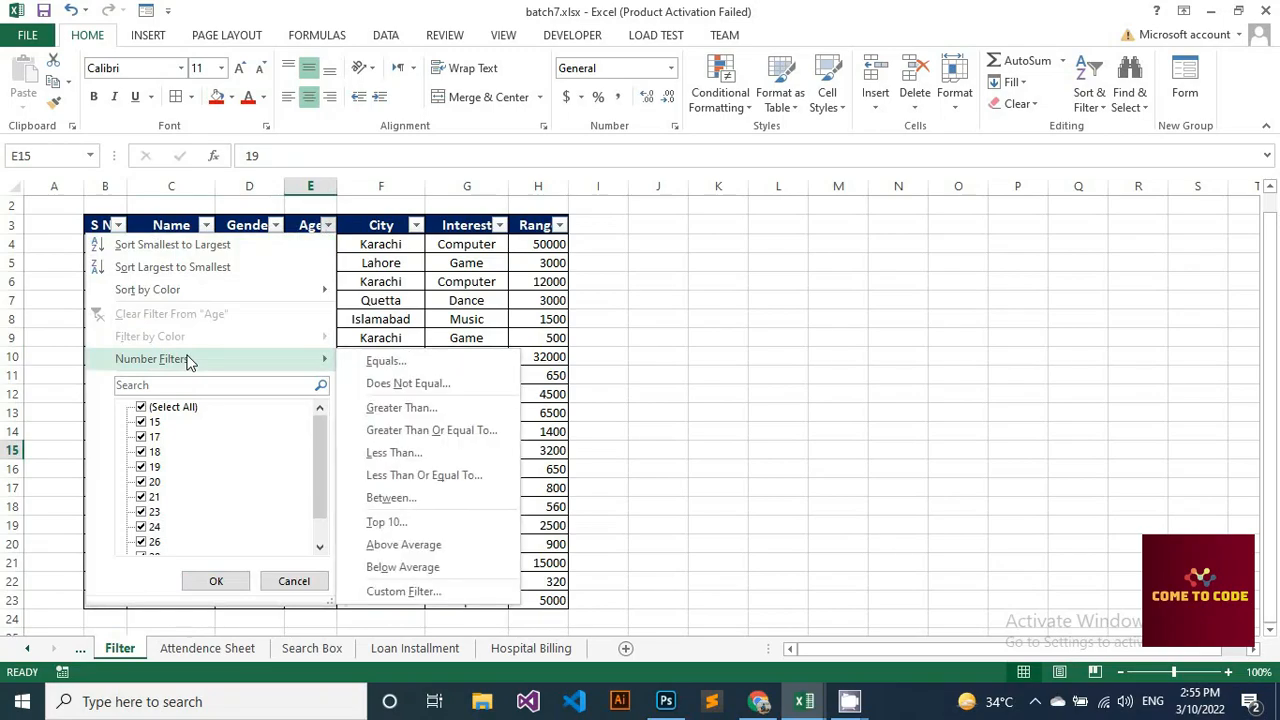
pyautogui.click(207, 227)
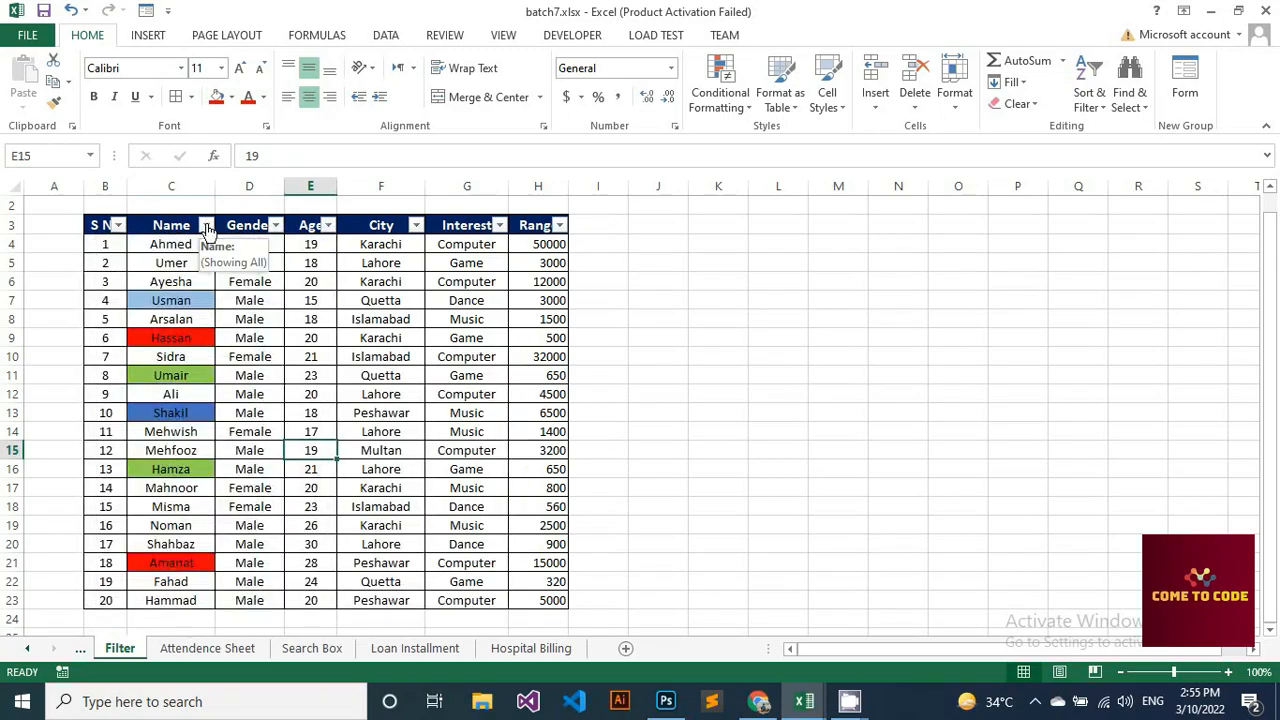
# Step: Filter the Name column by cell color to show only the records with a red fill
pyautogui.click(207, 227)
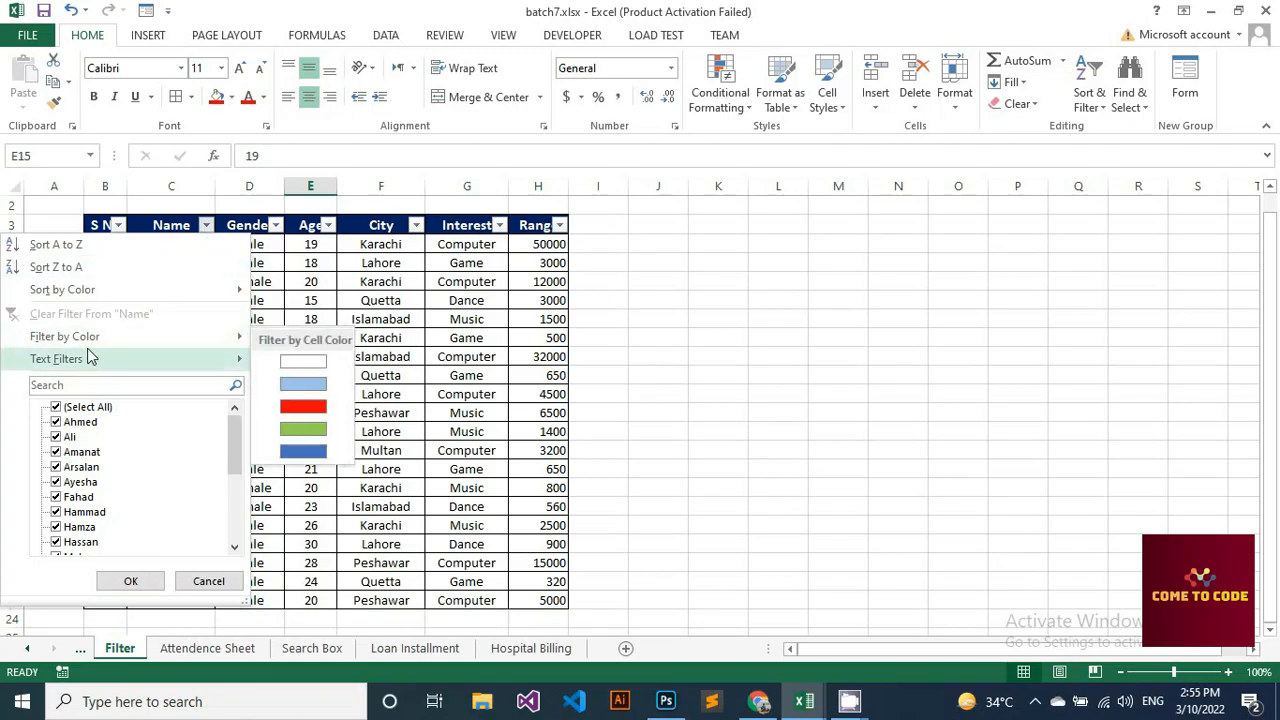
pyautogui.moveTo(82, 343)
pyautogui.moveTo(82, 366)
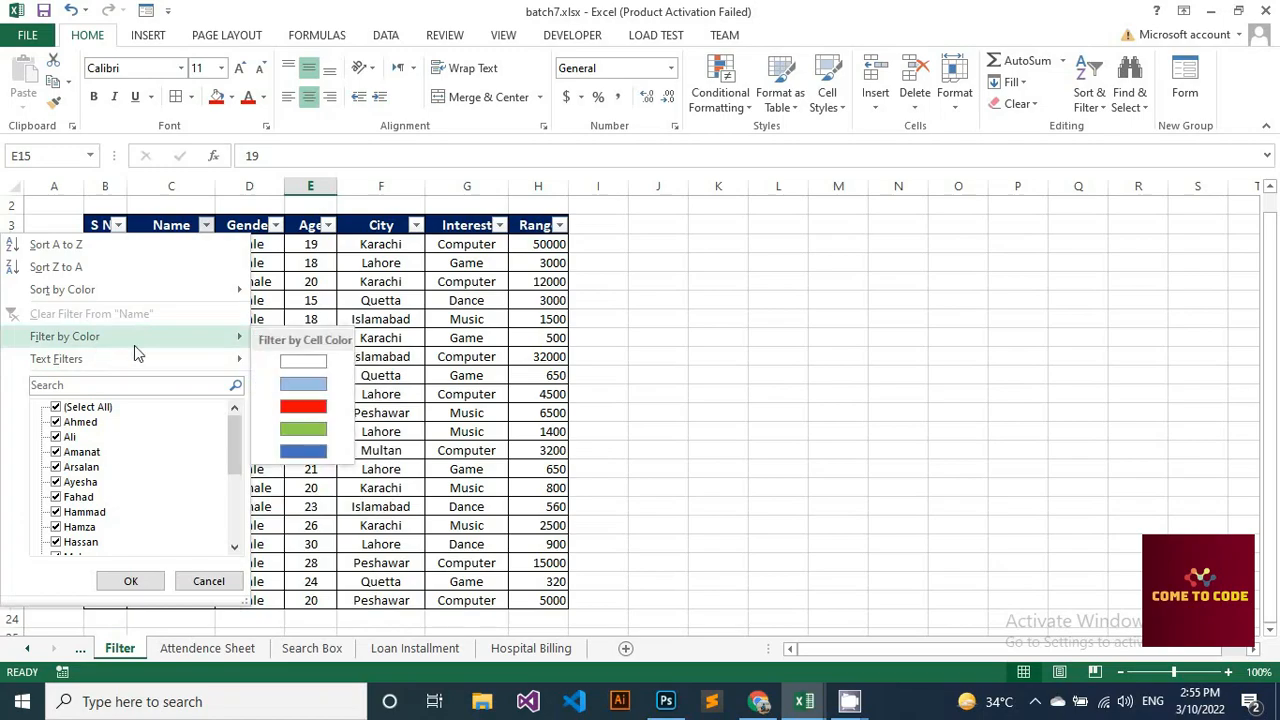
pyautogui.click(305, 408)
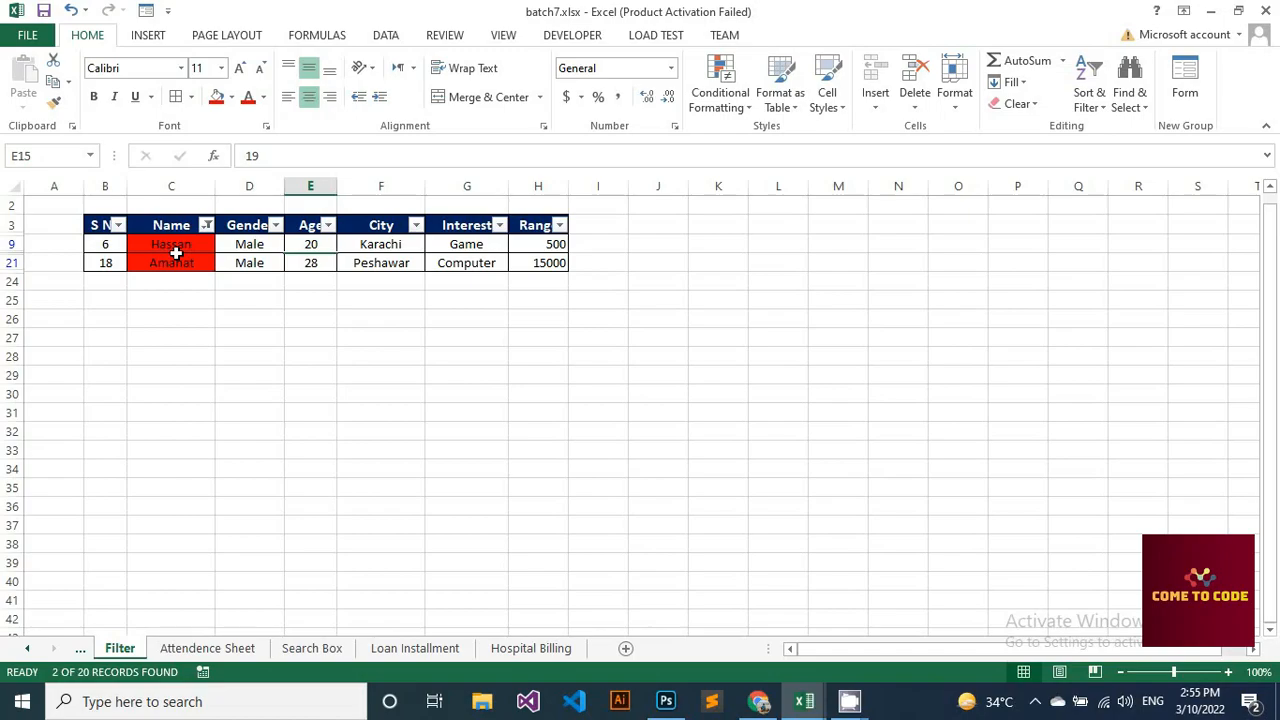
# Step: Clear the color filter from the Name column and select cell E8
pyautogui.click(206, 225)
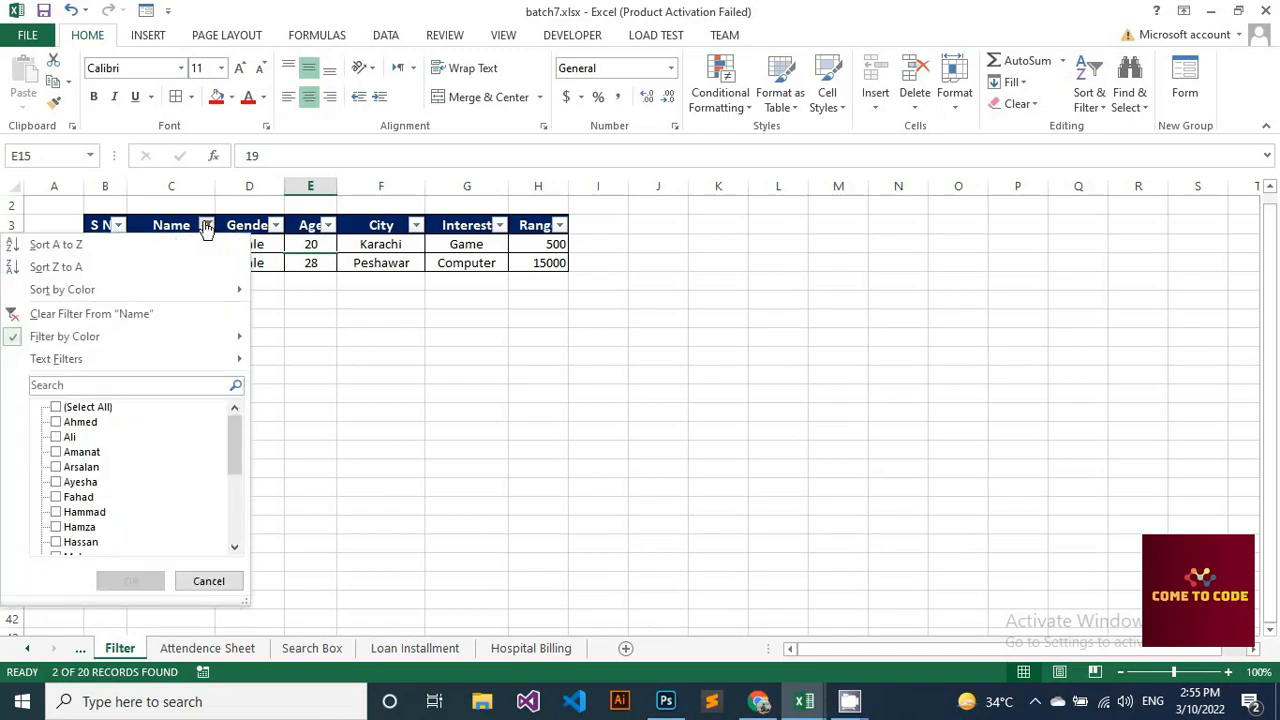
pyautogui.click(91, 318)
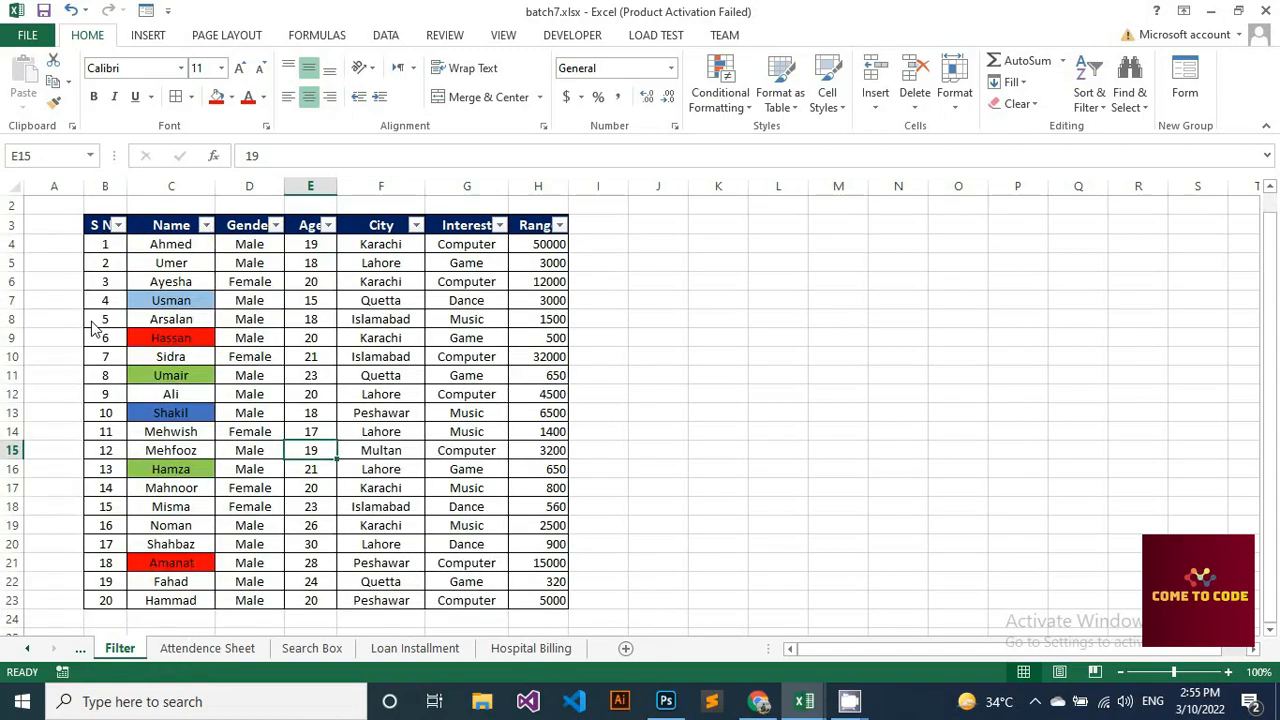
pyautogui.click(290, 320)
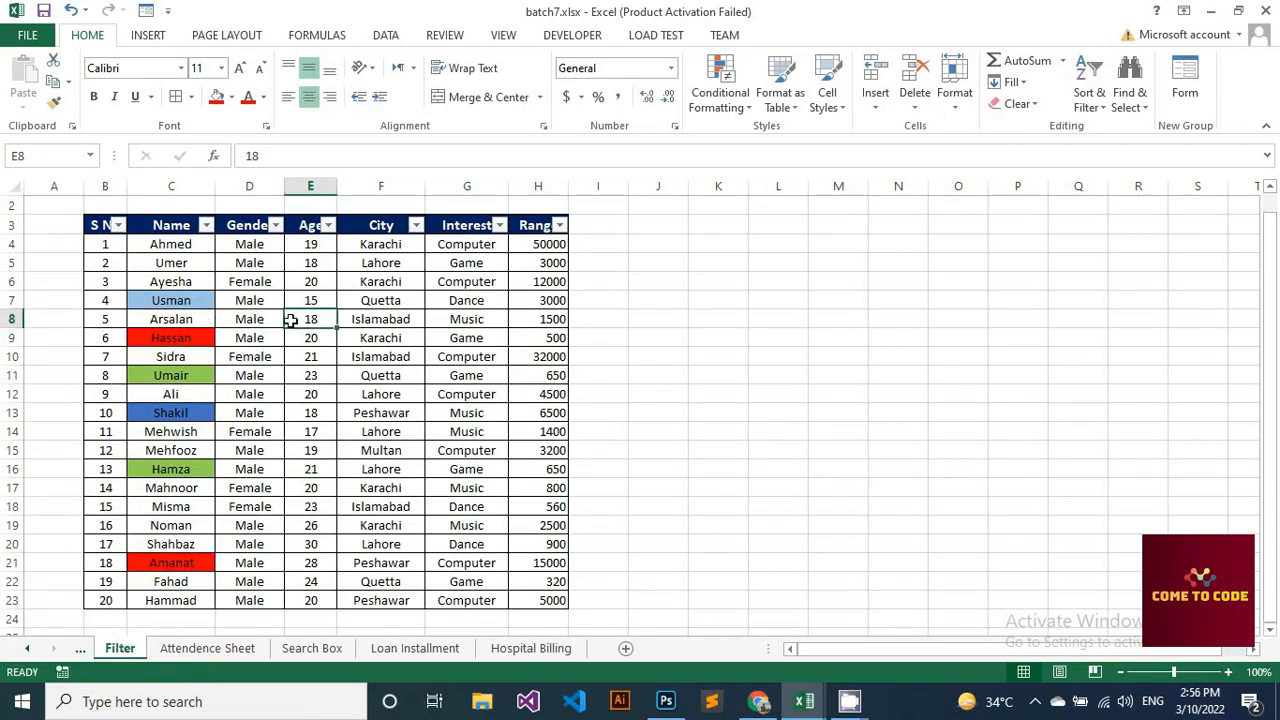